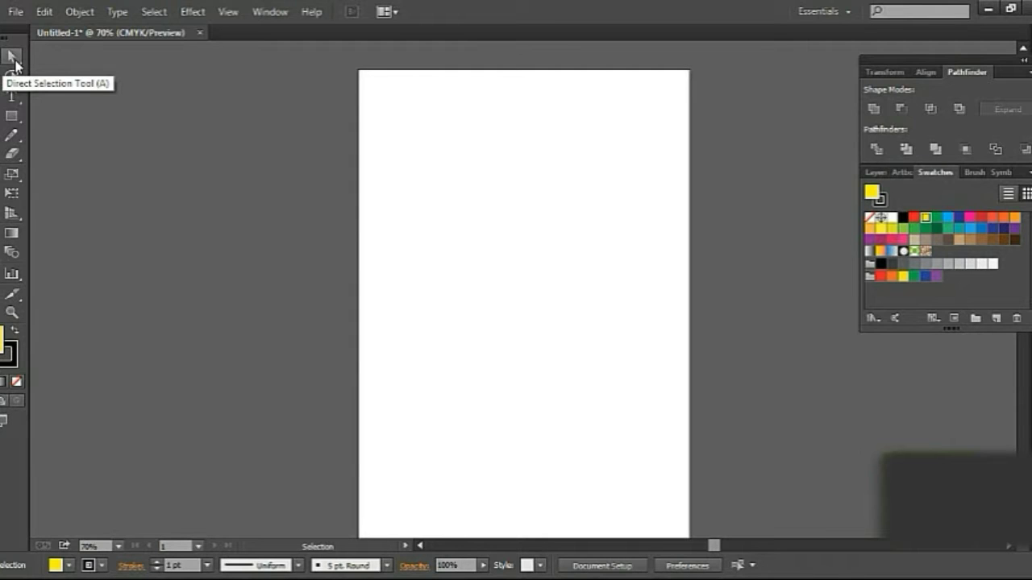
Step: Cycle through the Direct Selection, Selection, Magic Wand and Lasso tools
{"action": "left_click", "coordinate": [11, 58]}
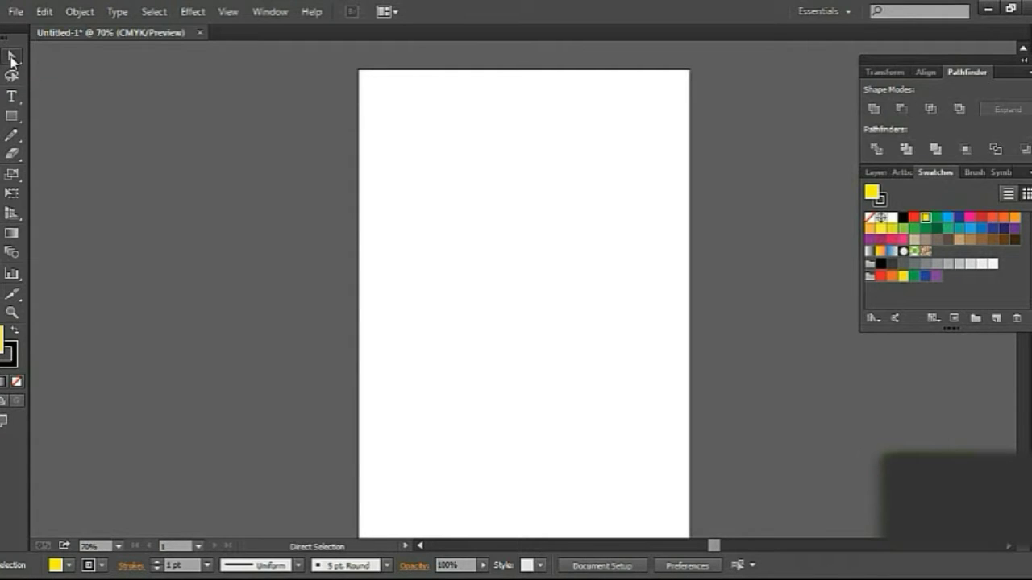
{"action": "left_click", "coordinate": [11, 57]}
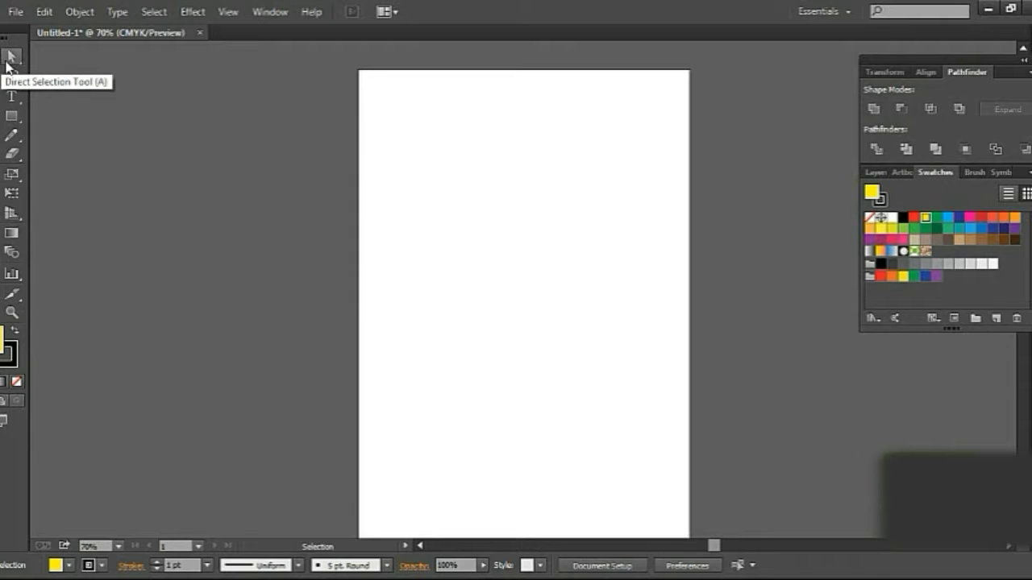
{"action": "key", "text": "y"}
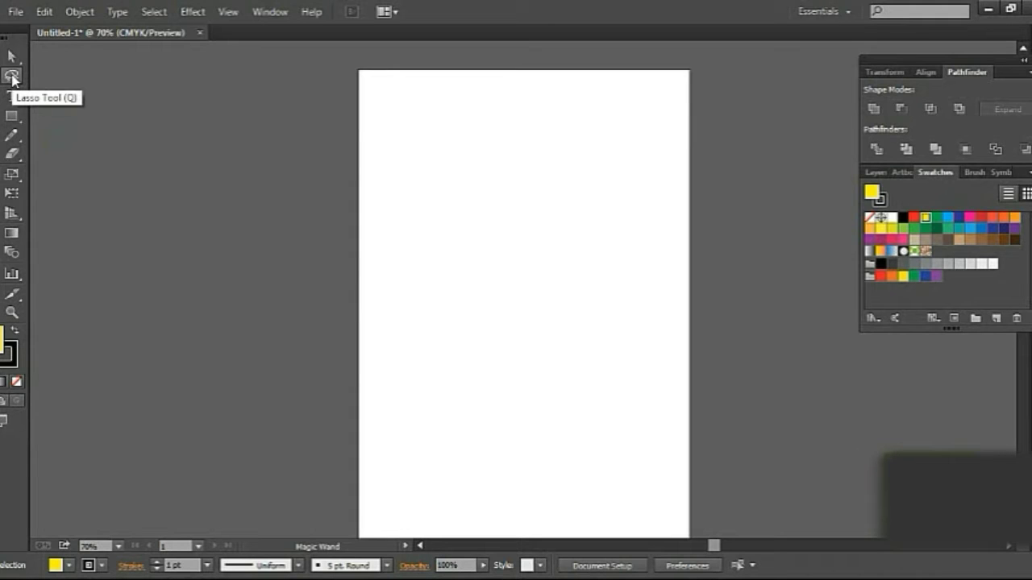
{"action": "left_click", "coordinate": [11, 76]}
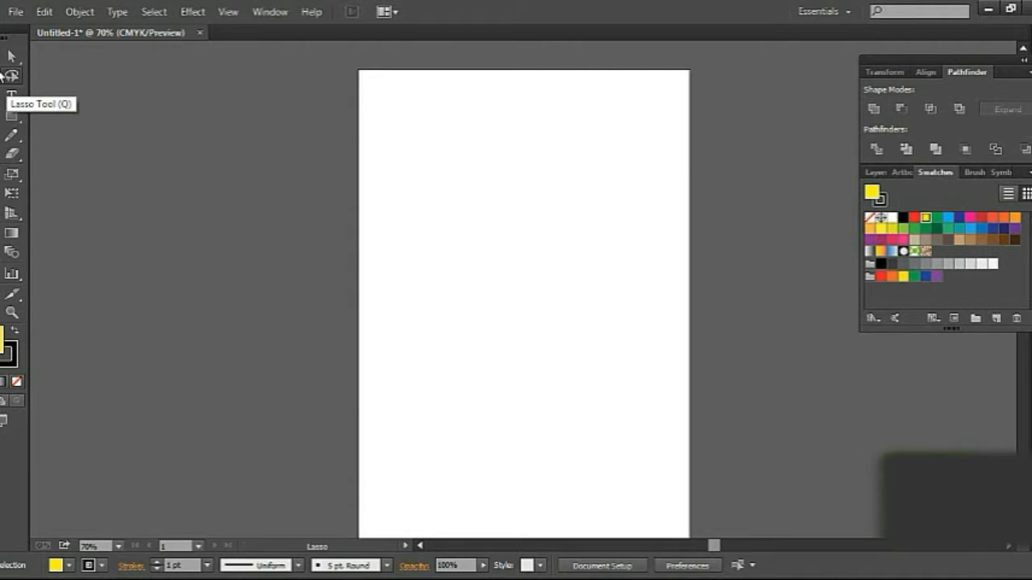
{"action": "left_click", "coordinate": [2, 75]}
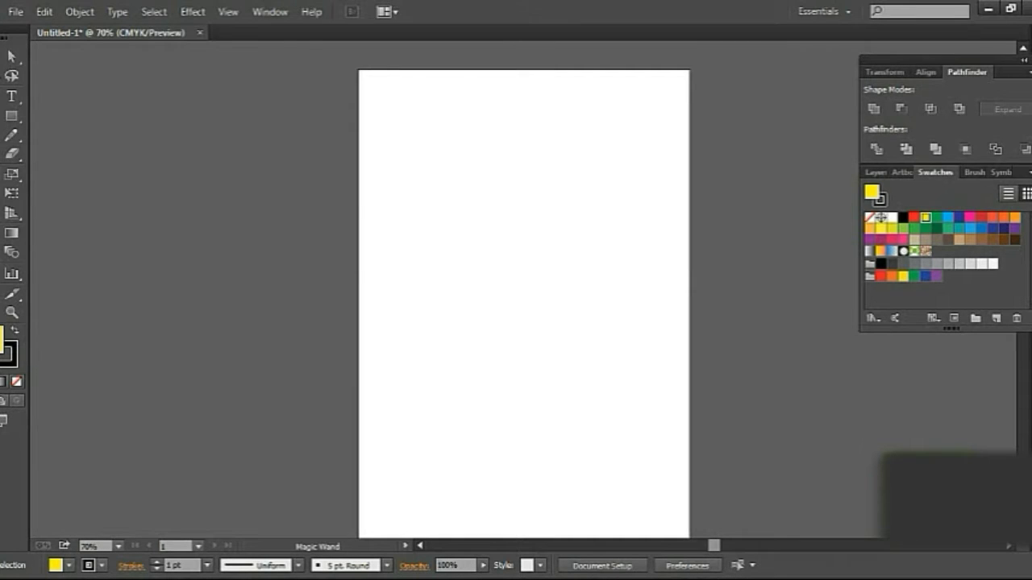
{"action": "key", "text": "q"}
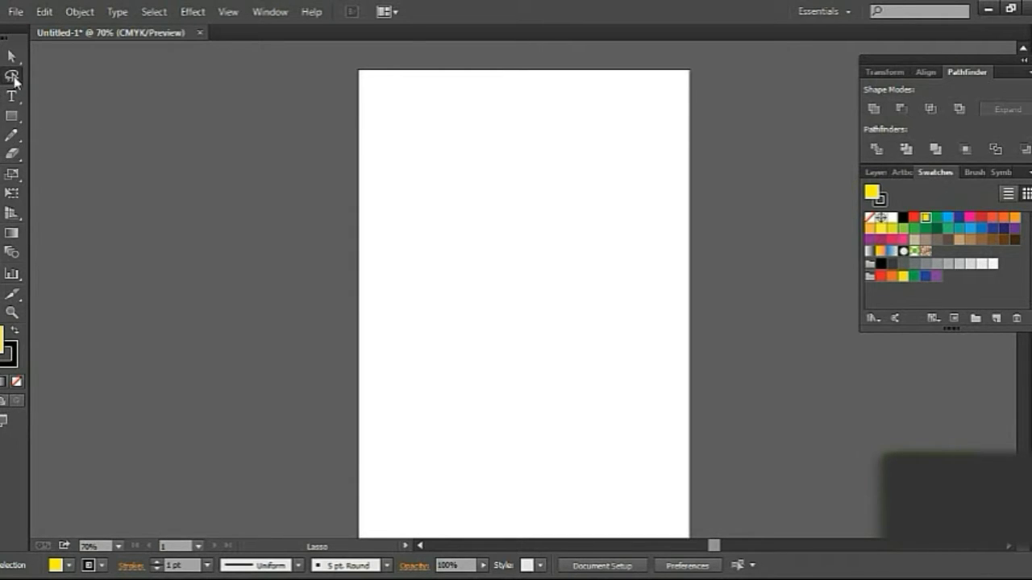
Step: Open and dismiss the File menu without a command, then switch to the Rectangle tool (M)
{"action": "left_click", "coordinate": [17, 18]}
{"action": "left_click", "coordinate": [342, 185]}
{"action": "left_click", "coordinate": [11, 117]}
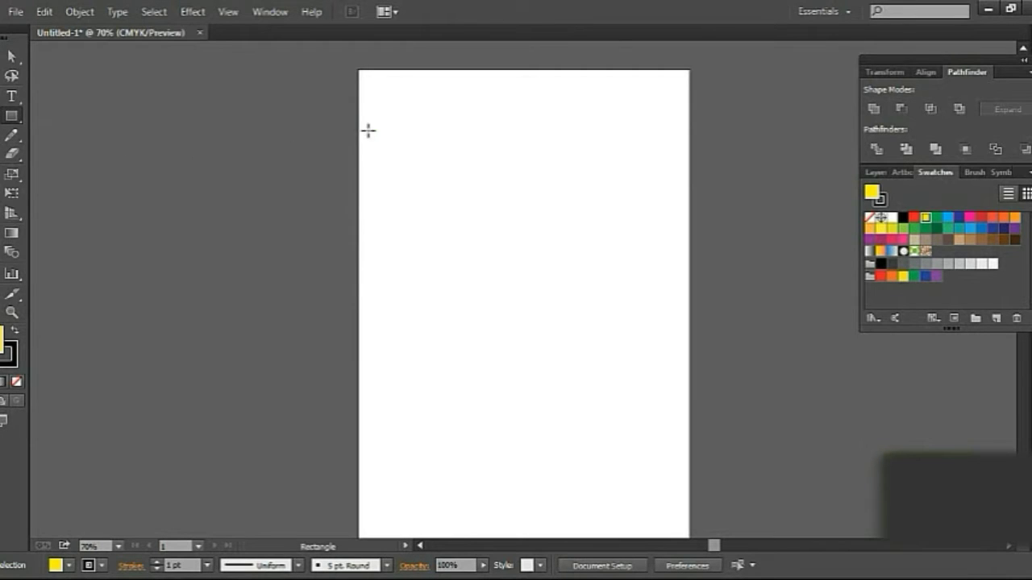
Step: Draw a yellow rectangle at the upper left and Alt-drag copies into a column of five
{"action": "left_click_drag", "start_coordinate": [369, 130], "coordinate": [474, 183]}
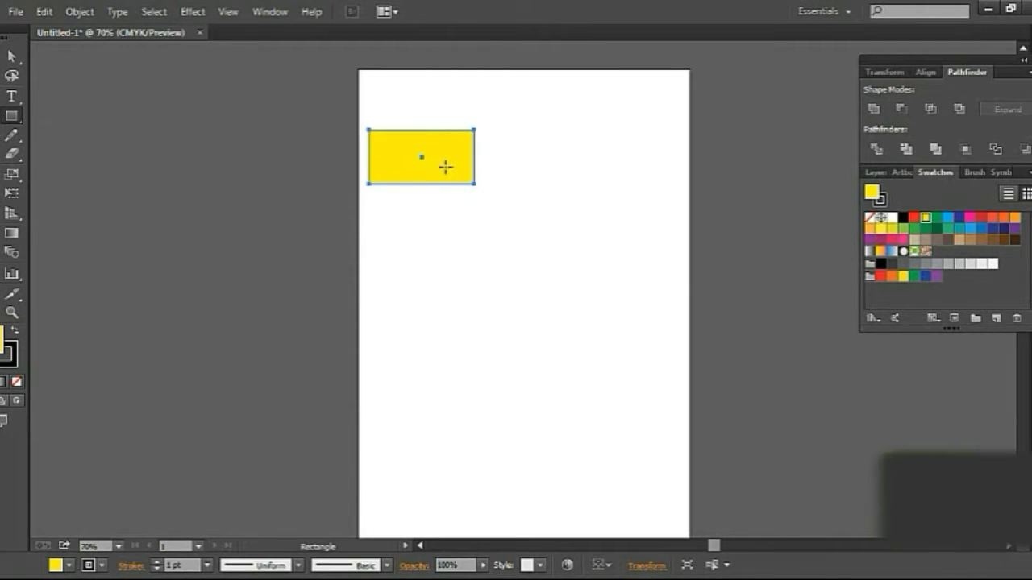
{"action": "key", "text": "v"}
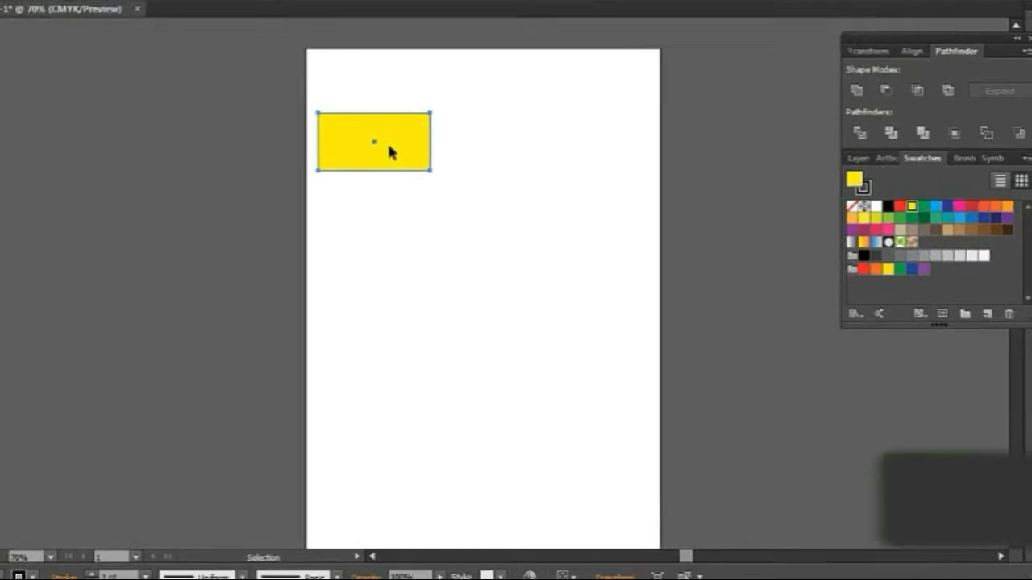
{"action": "left_click_drag", "start_coordinate": [435, 167], "coordinate": [442, 216]}
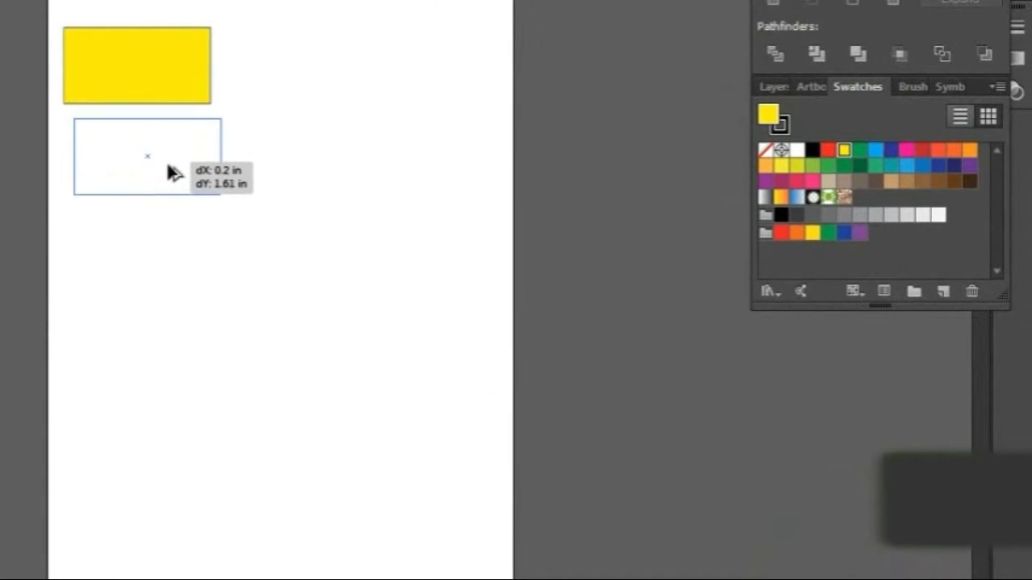
{"action": "mouse_move", "coordinate": [172, 149]}
{"action": "left_mouse_down"}
{"action": "mouse_move", "coordinate": [167, 178]}
{"action": "mouse_move", "coordinate": [198, 291]}
{"action": "mouse_move", "coordinate": [197, 536]}
{"action": "left_mouse_up"}
Step: Shift-select all five yellow rectangles in the left column
{"action": "left_click", "coordinate": [179, 75]}
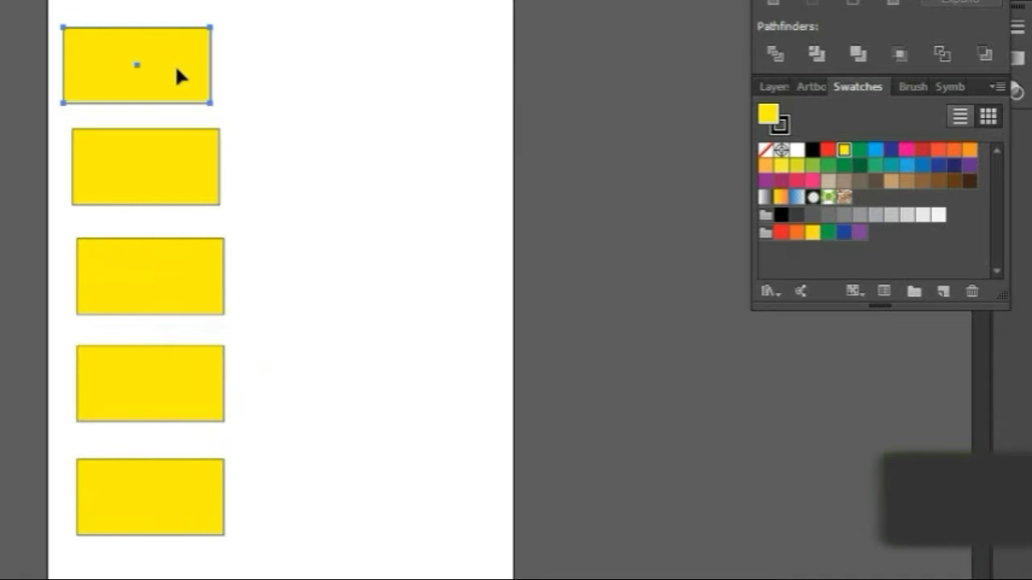
{"action": "left_click", "coordinate": [176, 165]}
{"action": "left_click", "coordinate": [300, 315]}
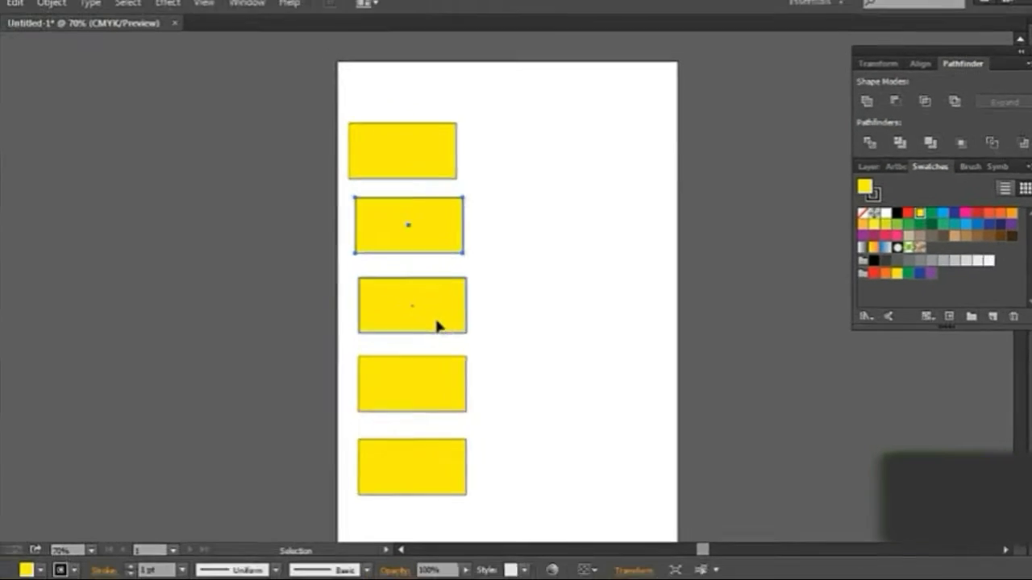
{"action": "left_click", "coordinate": [295, 405]}
{"action": "left_click", "coordinate": [292, 481]}
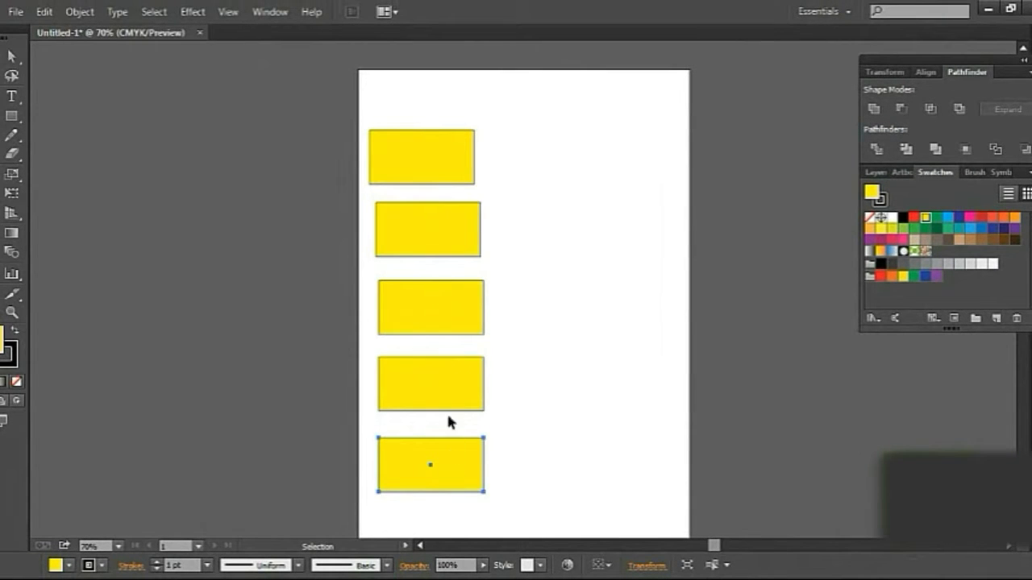
{"action": "left_click", "coordinate": [424, 167]}
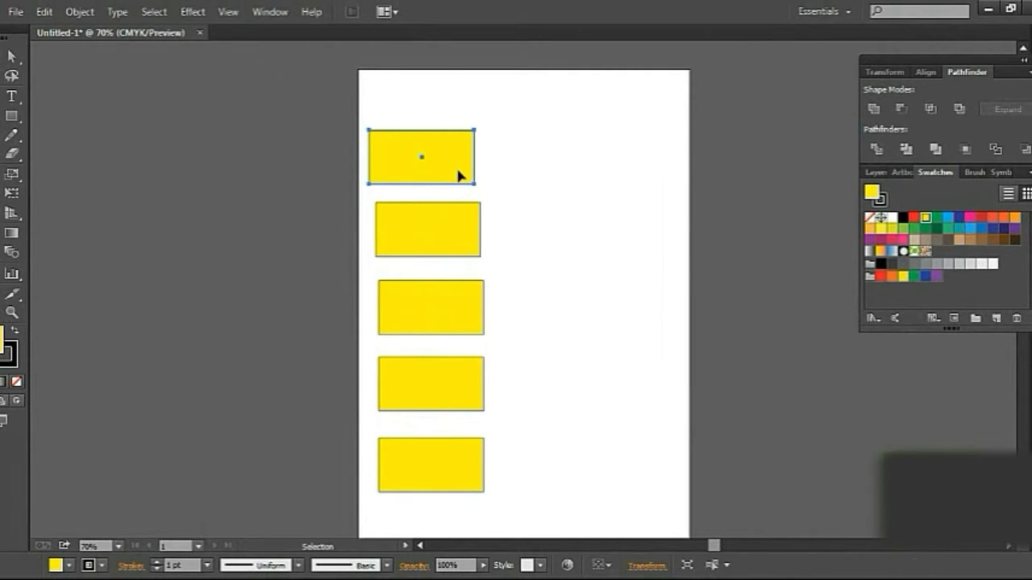
{"action": "left_click", "coordinate": [449, 233], "text": "shift"}
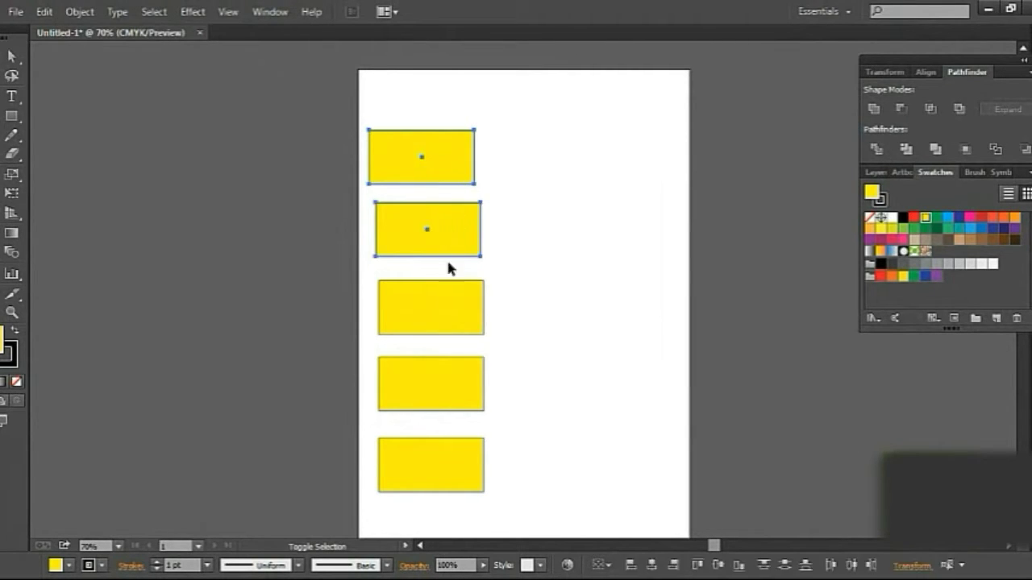
{"action": "left_click", "coordinate": [447, 308], "text": "shift"}
{"action": "left_click", "coordinate": [454, 385], "text": "shift"}
{"action": "left_click", "coordinate": [459, 461], "text": "shift"}
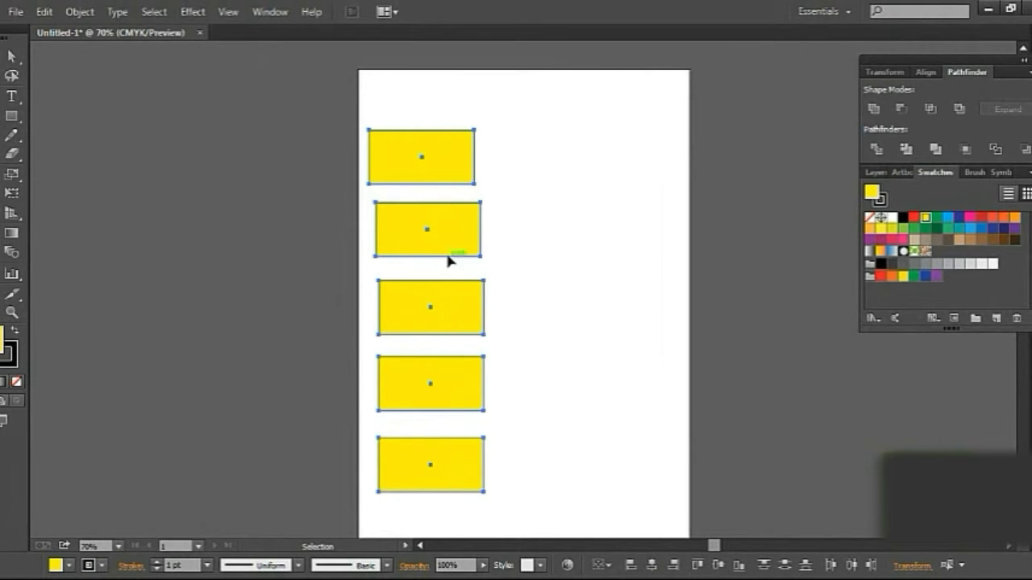
Step: Alt-drag the five-rectangle column to the right to create a second column
{"action": "key", "text": "alt"}
{"action": "key", "text": "alt"}
{"action": "left_click_drag", "start_coordinate": [469, 379], "coordinate": [662, 380]}
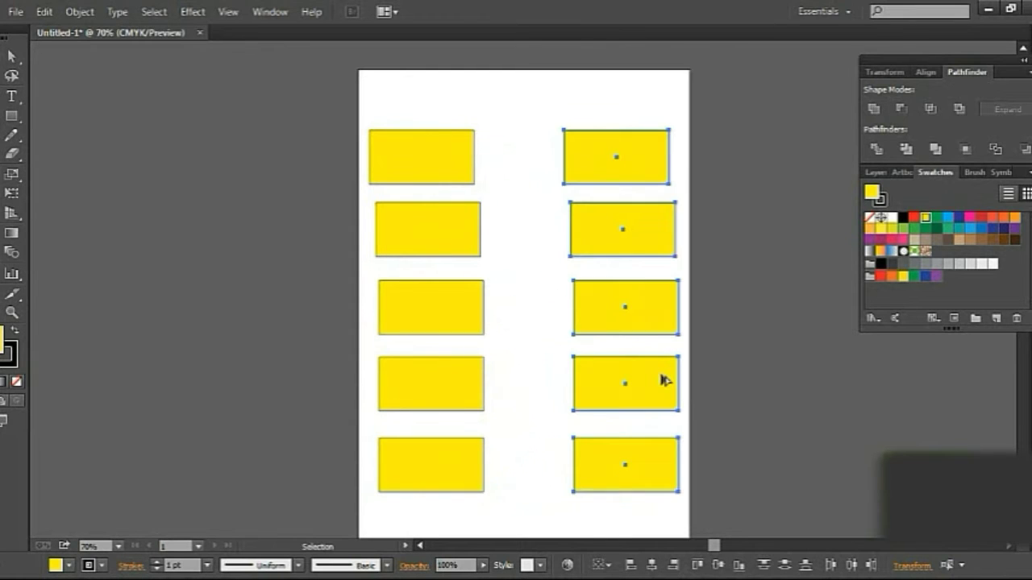
{"action": "left_click", "coordinate": [453, 360]}
{"action": "left_click", "coordinate": [442, 157]}
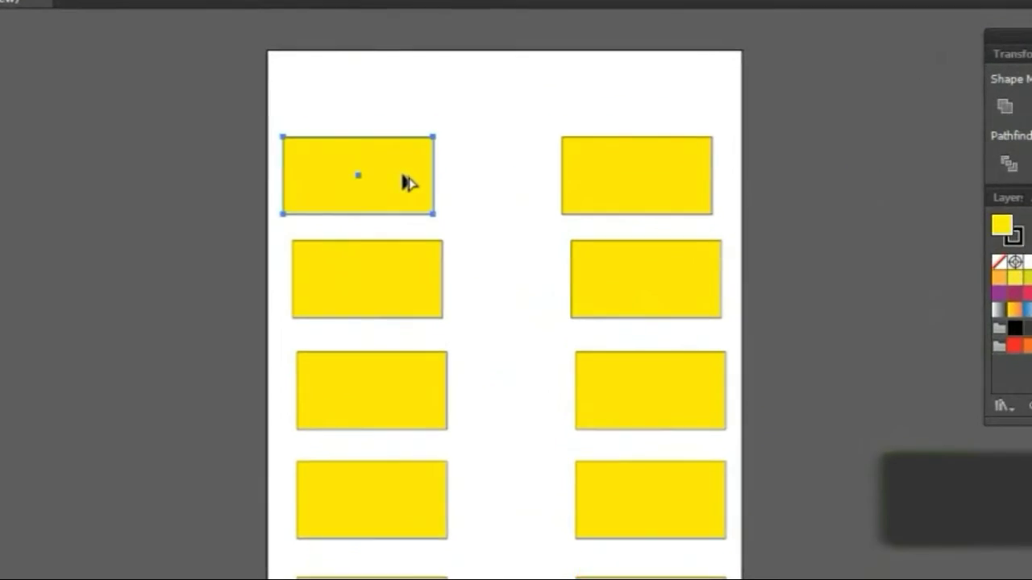
Step: Move the top-left rectangle to the top centre of the artboard
{"action": "left_click_drag", "start_coordinate": [407, 183], "coordinate": [540, 87]}
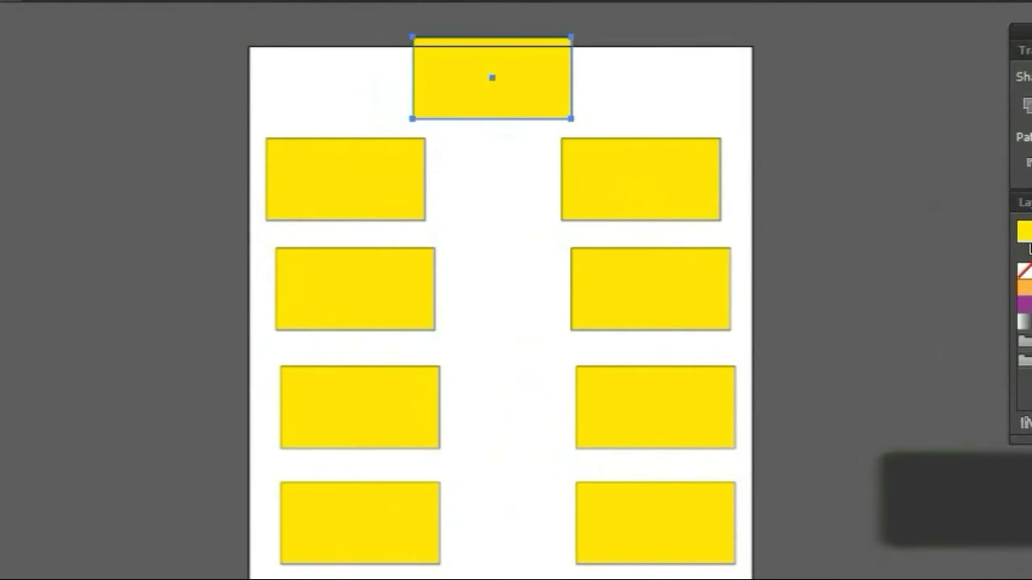
{"action": "scroll", "coordinate": [500, 306], "scroll_direction": "down", "scroll_amount": 3}
{"action": "scroll", "coordinate": [500, 306], "scroll_direction": "up", "scroll_amount": 1}
{"action": "scroll", "coordinate": [500, 306], "scroll_direction": "up", "scroll_amount": 5}
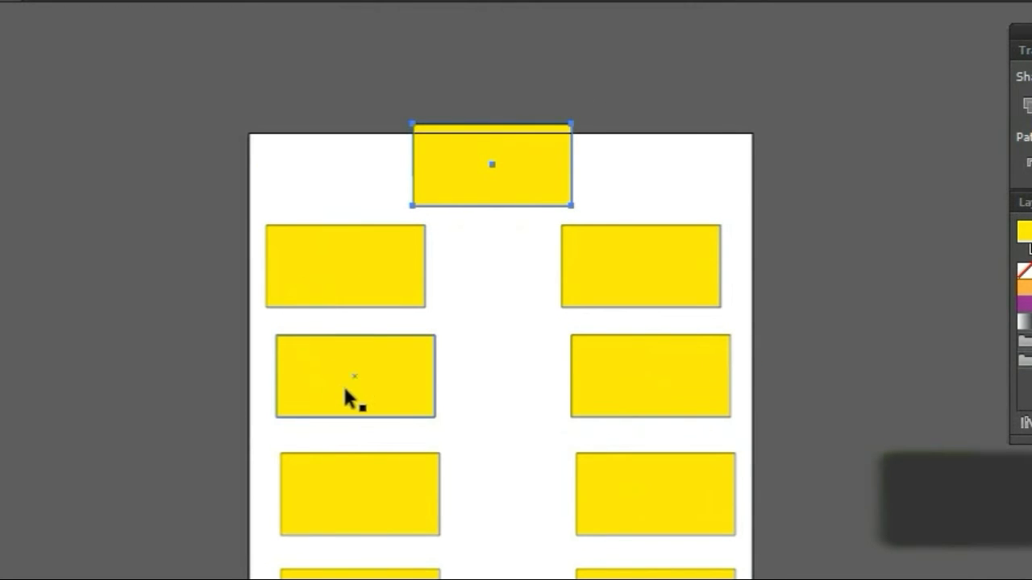
Step: Alt-drag three left-column rectangles onto the pasteboard as a stack left of the artboard
{"action": "left_click", "coordinate": [348, 490]}
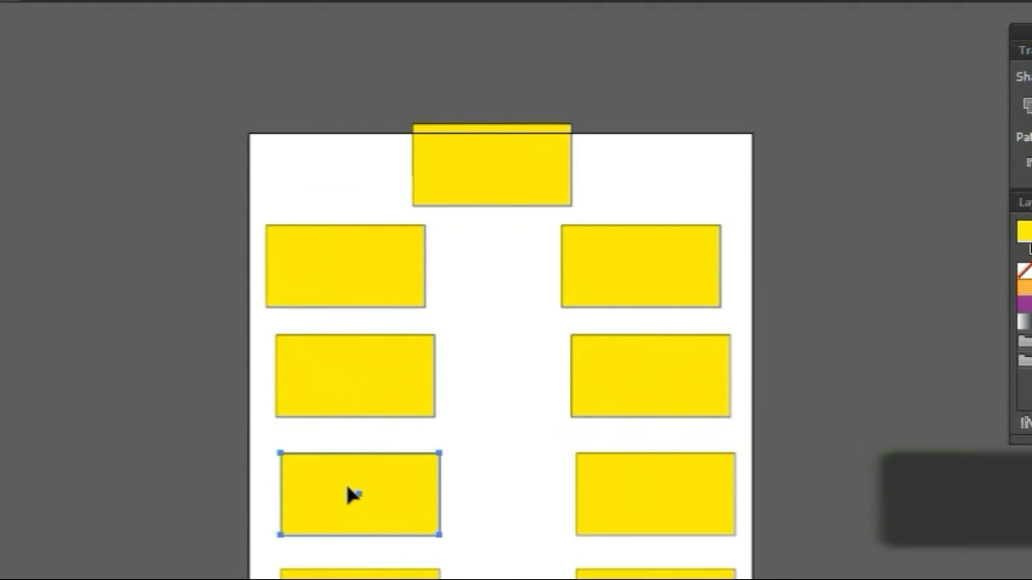
{"action": "left_click_drag", "start_coordinate": [352, 493], "coordinate": [121, 497]}
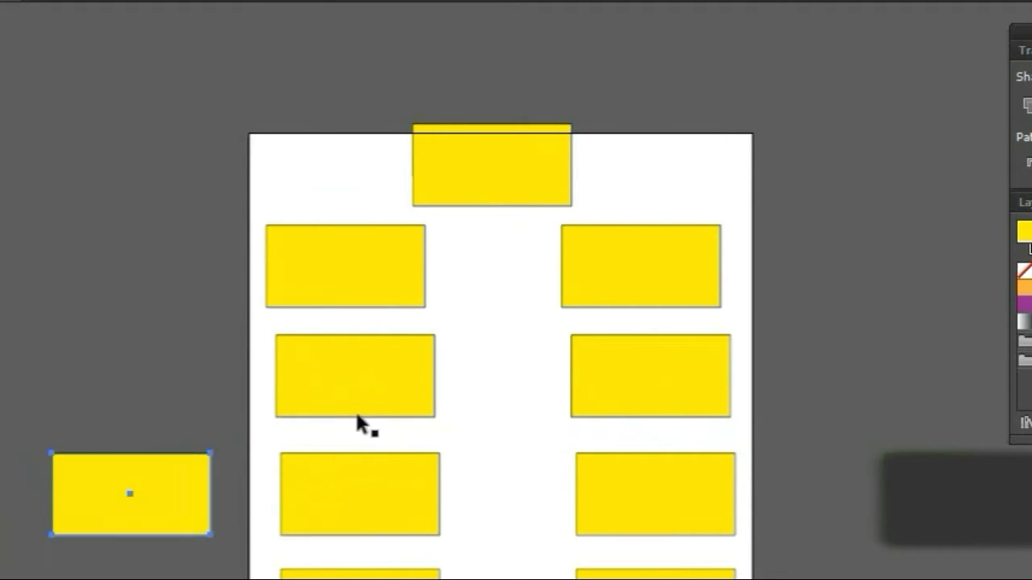
{"action": "left_click_drag", "start_coordinate": [364, 381], "coordinate": [145, 388]}
{"action": "left_click_drag", "start_coordinate": [339, 272], "coordinate": [117, 272]}
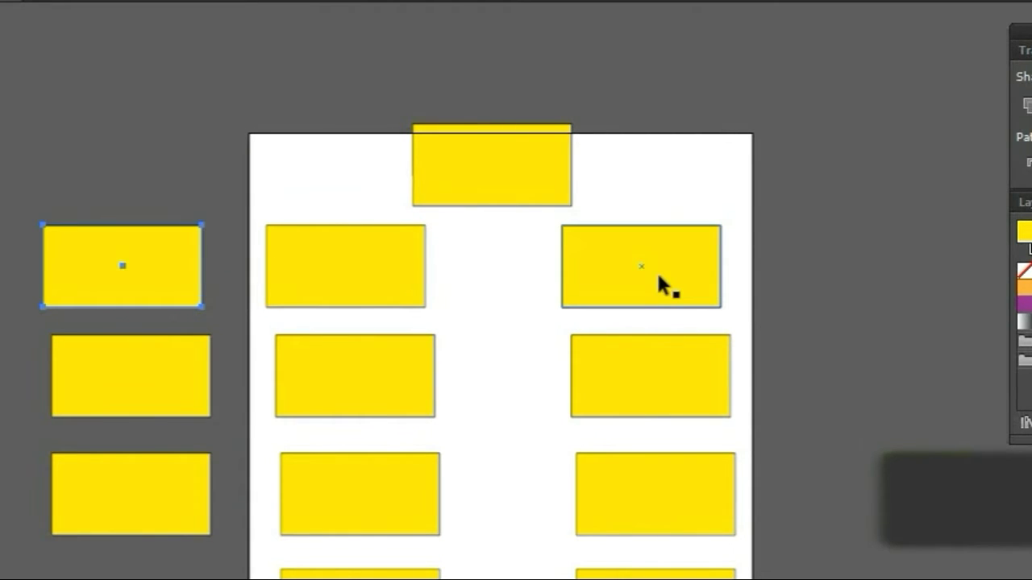
Step: Alt-drag three right-column rectangles into a stack right of the artboard
{"action": "mouse_move", "coordinate": [658, 277]}
{"action": "left_mouse_down"}
{"action": "mouse_move", "coordinate": [846, 292]}
{"action": "mouse_move", "coordinate": [853, 319]}
{"action": "left_mouse_up"}
{"action": "left_click", "coordinate": [668, 397]}
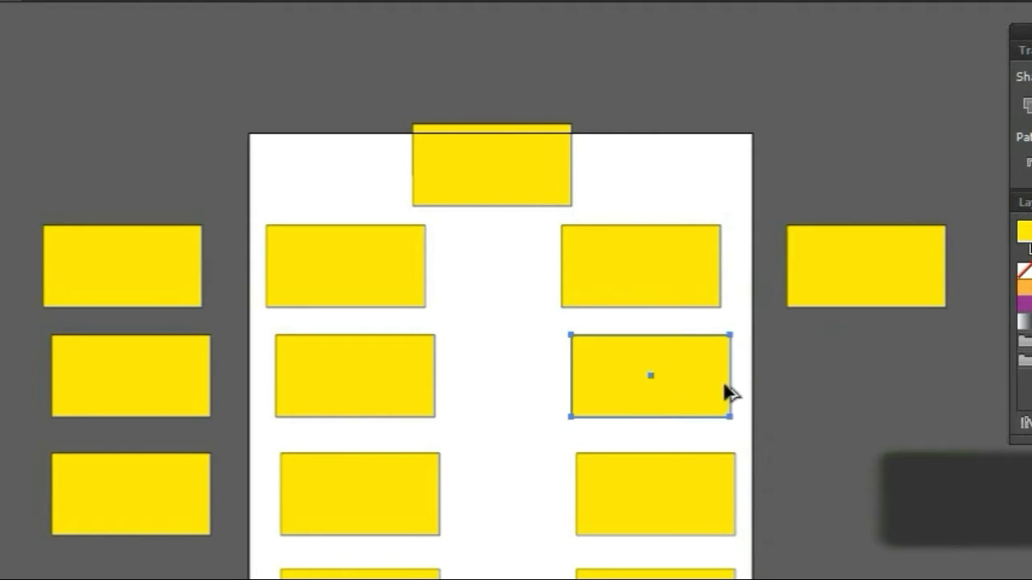
{"action": "mouse_move", "coordinate": [725, 391]}
{"action": "left_mouse_down"}
{"action": "mouse_move", "coordinate": [898, 392]}
{"action": "mouse_move", "coordinate": [861, 418]}
{"action": "left_mouse_up"}
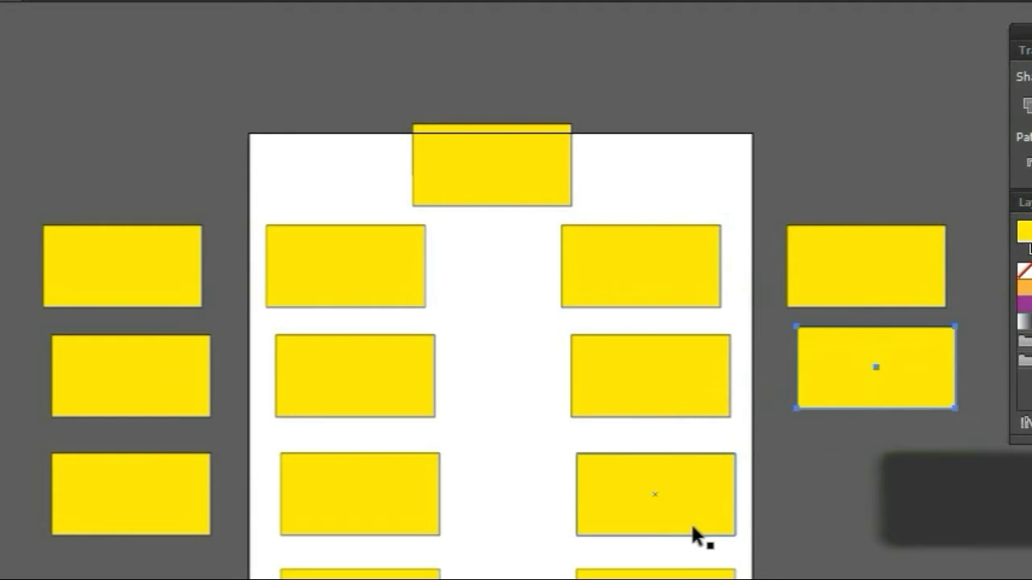
{"action": "left_click", "coordinate": [691, 495]}
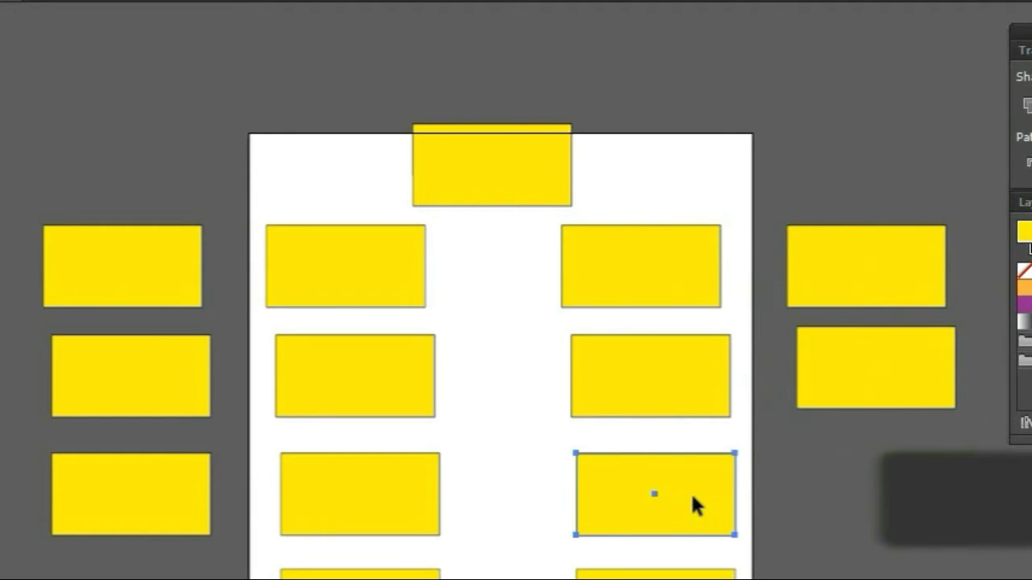
{"action": "left_click", "coordinate": [831, 485]}
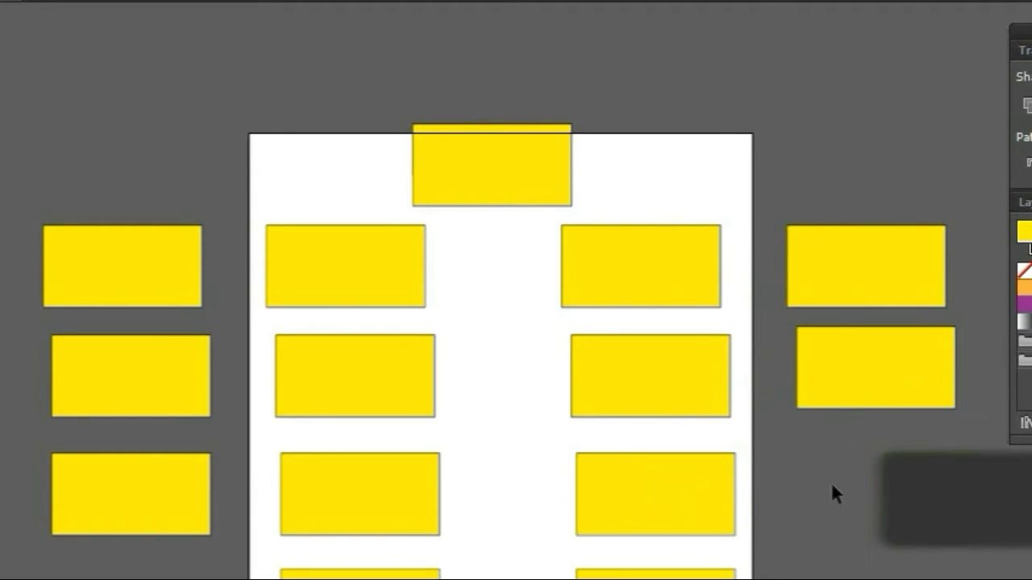
{"action": "left_click", "coordinate": [701, 494]}
{"action": "mouse_move", "coordinate": [701, 495]}
{"action": "left_mouse_down"}
{"action": "mouse_move", "coordinate": [921, 473]}
{"action": "mouse_move", "coordinate": [881, 478]}
{"action": "left_mouse_up"}
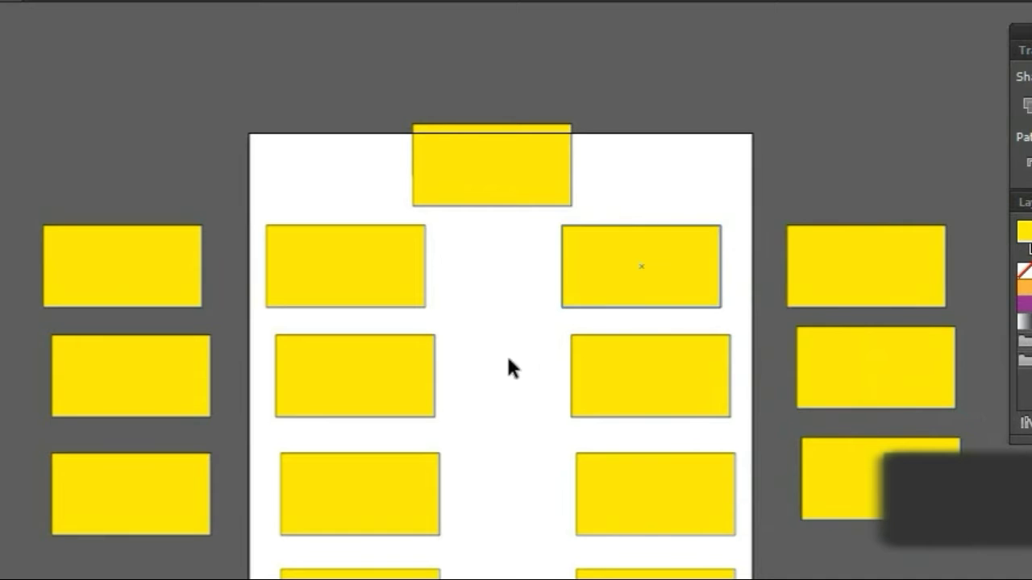
{"action": "scroll", "coordinate": [479, 415], "scroll_direction": "down", "scroll_amount": 2}
{"action": "scroll", "coordinate": [478, 415], "scroll_direction": "down", "scroll_amount": 2}
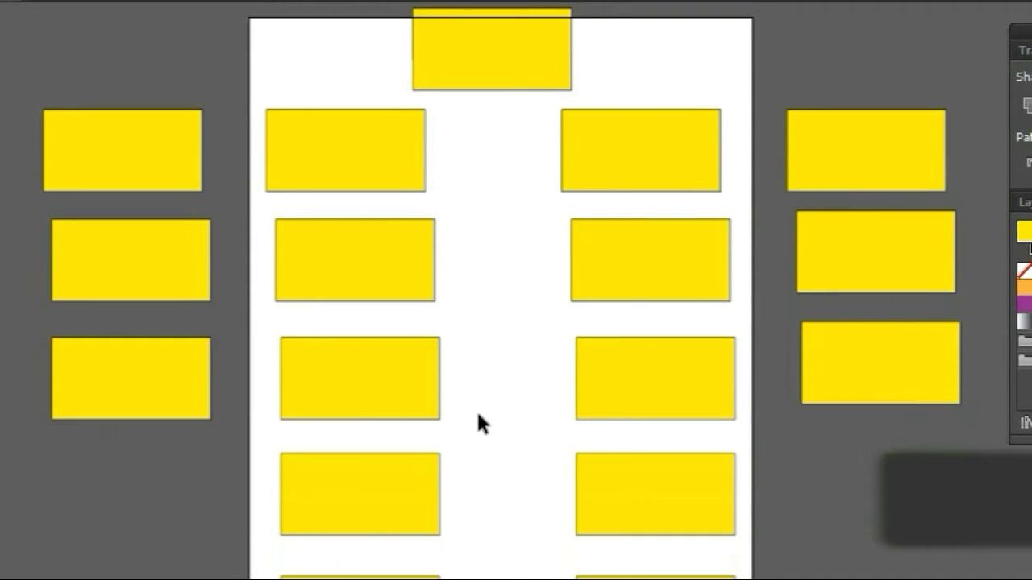
{"action": "scroll", "coordinate": [475, 425], "scroll_direction": "up", "scroll_amount": 5}
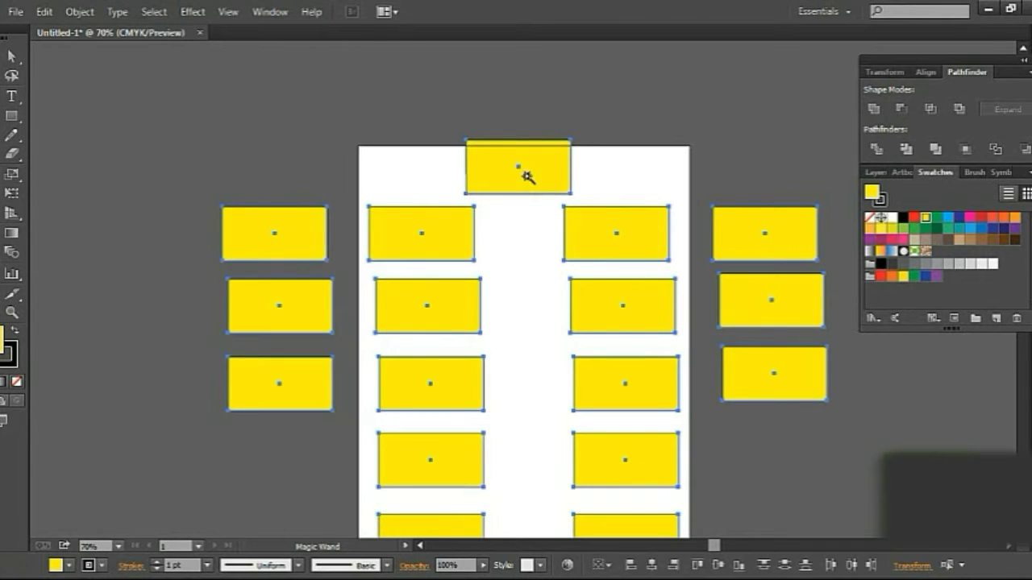
Step: Marquee-select the three middle rectangles of the left inner column and make them blue
{"action": "scroll", "coordinate": [601, 310], "scroll_direction": "down", "scroll_amount": 3}
{"action": "scroll", "coordinate": [599, 316], "scroll_direction": "down", "scroll_amount": 1}
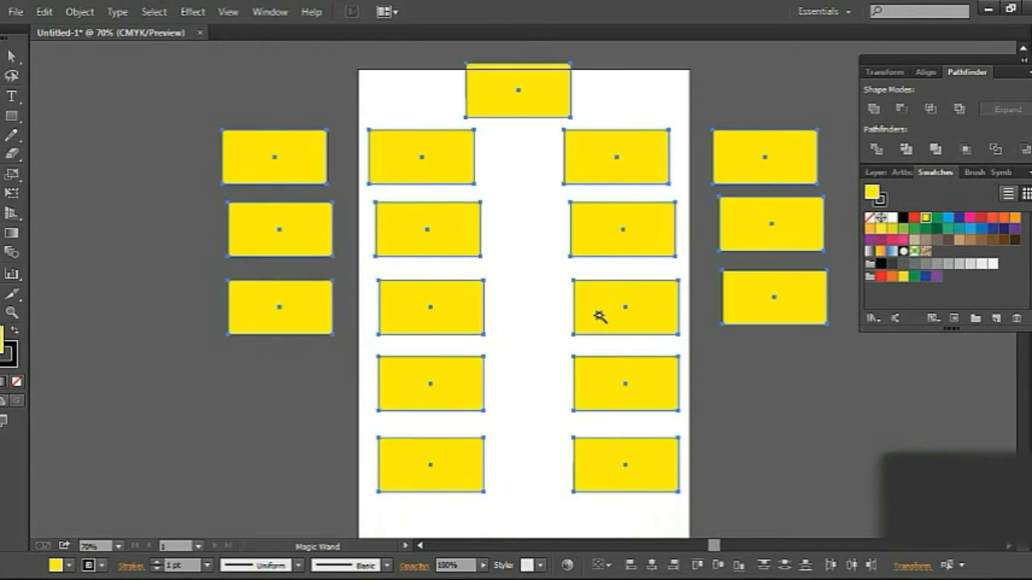
{"action": "scroll", "coordinate": [601, 316], "scroll_direction": "up", "scroll_amount": 1}
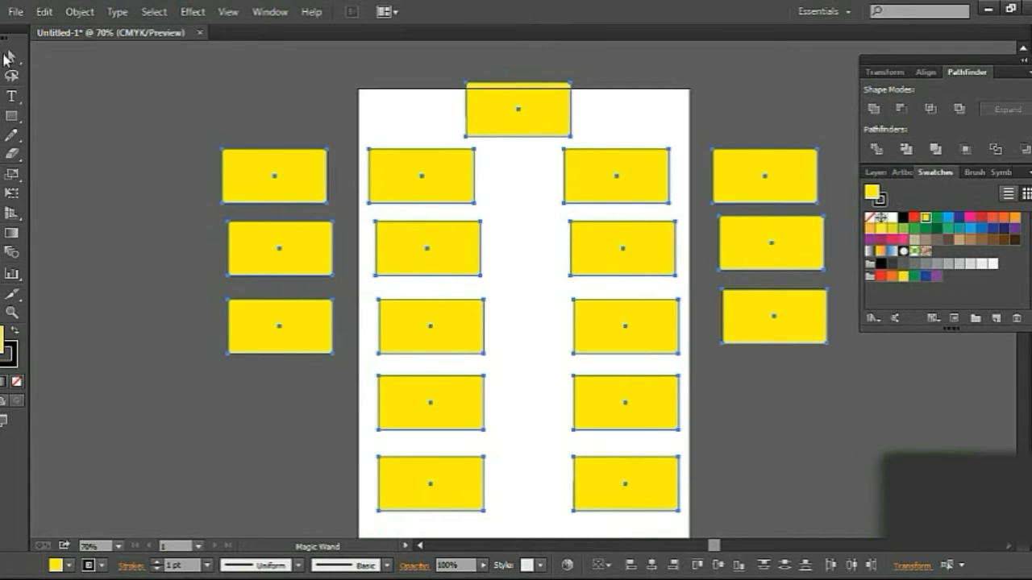
{"action": "left_click", "coordinate": [236, 105]}
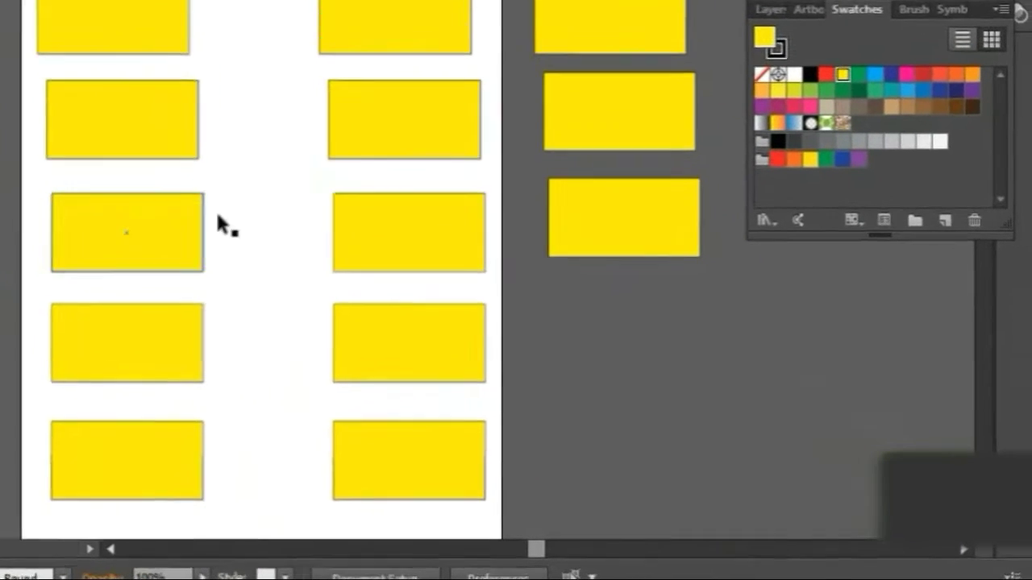
{"action": "left_click_drag", "start_coordinate": [206, 78], "coordinate": [94, 236]}
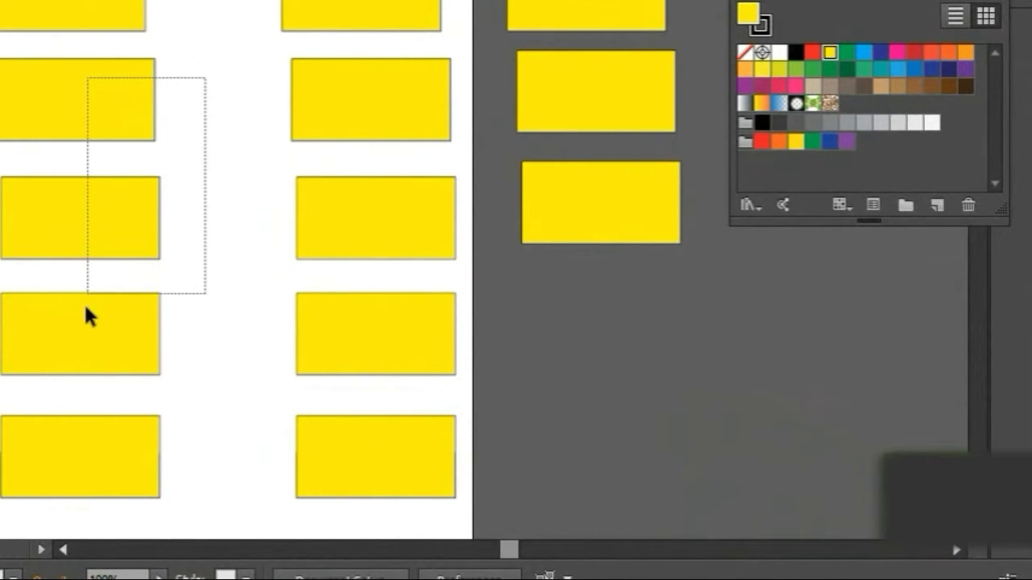
{"action": "left_click_drag", "start_coordinate": [96, 242], "coordinate": [77, 351]}
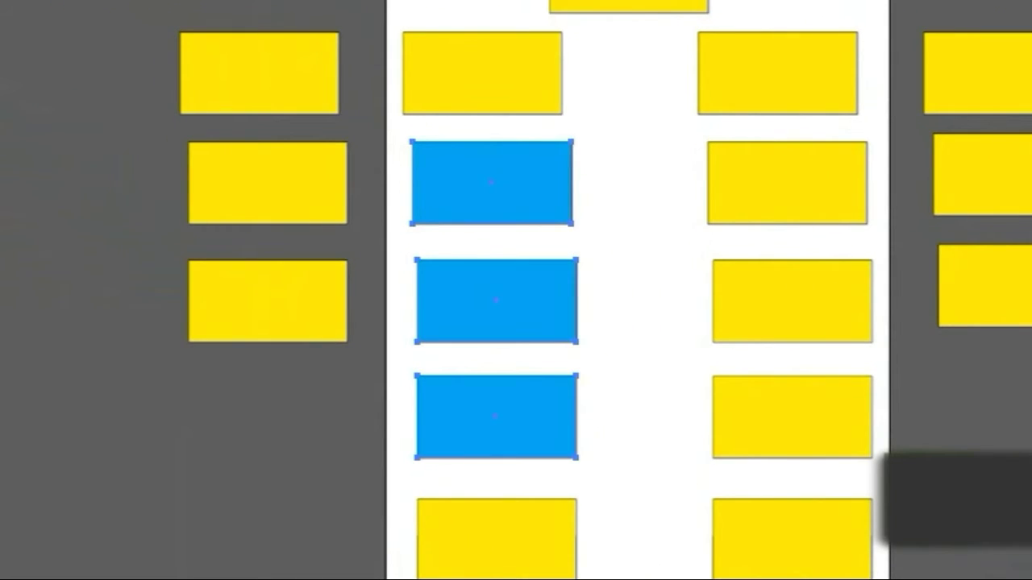
Step: Marquee-select the three middle right-column rectangles for red, then the upper row
{"action": "left_click", "coordinate": [676, 209]}
{"action": "left_click_drag", "start_coordinate": [669, 181], "coordinate": [753, 441]}
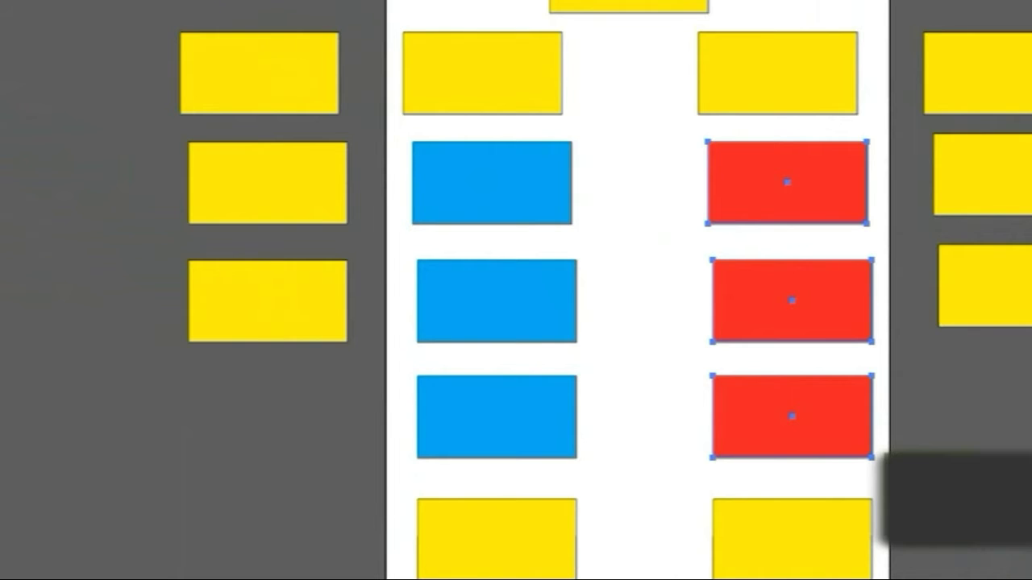
{"action": "mouse_move", "coordinate": [77, 76]}
{"action": "left_mouse_down"}
{"action": "mouse_move", "coordinate": [763, 81]}
{"action": "mouse_move", "coordinate": [651, 163]}
{"action": "left_mouse_up"}
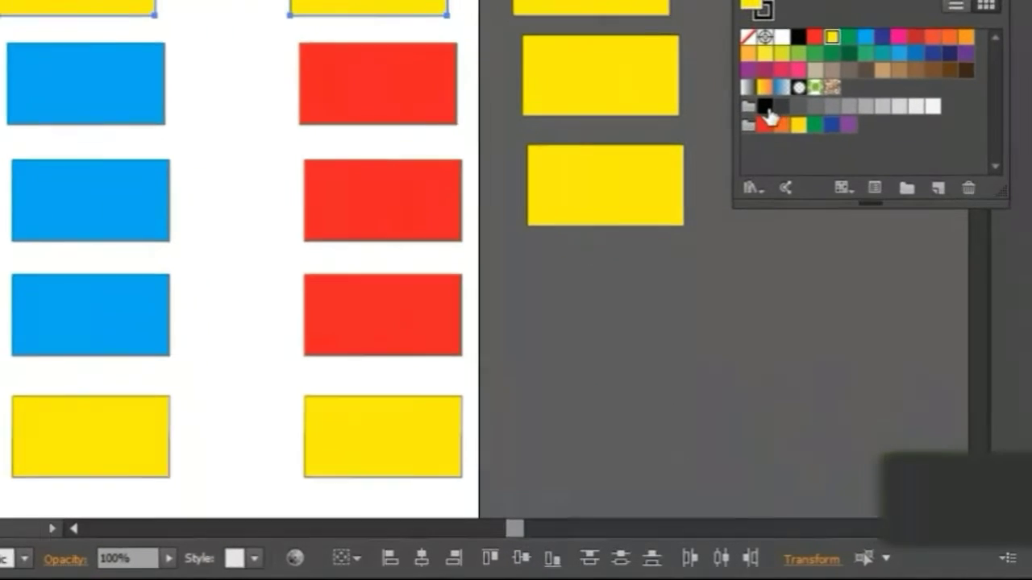
Step: Fill the upper-row rectangles and the lowest right outer rectangle with black
{"action": "left_click", "coordinate": [761, 101]}
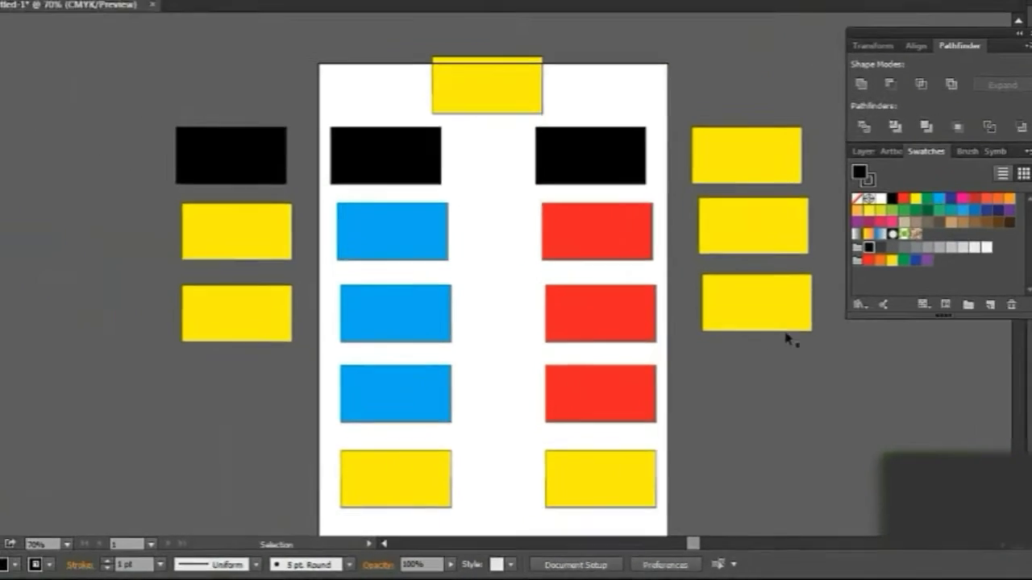
{"action": "left_click", "coordinate": [790, 330]}
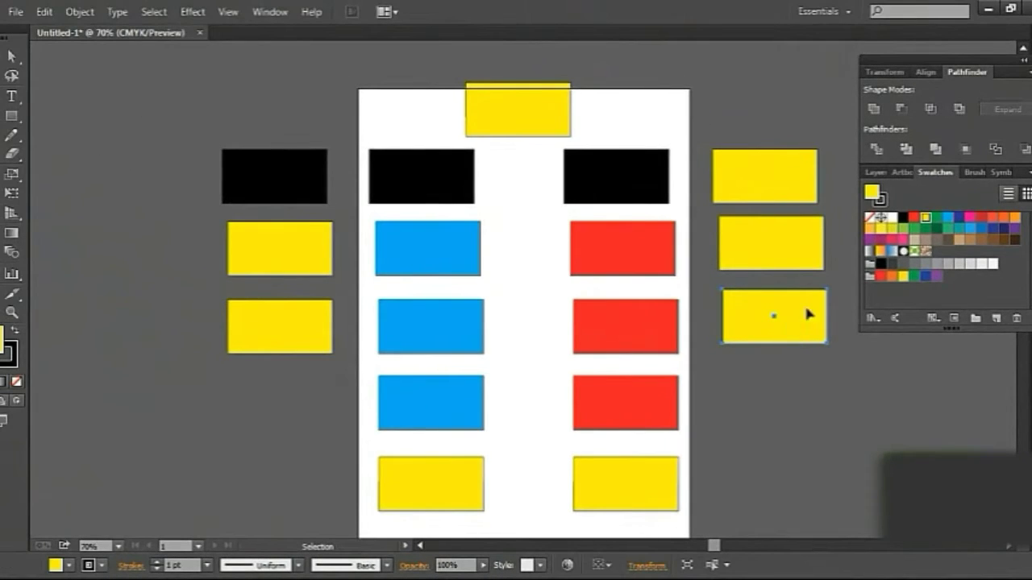
{"action": "left_click", "coordinate": [903, 217]}
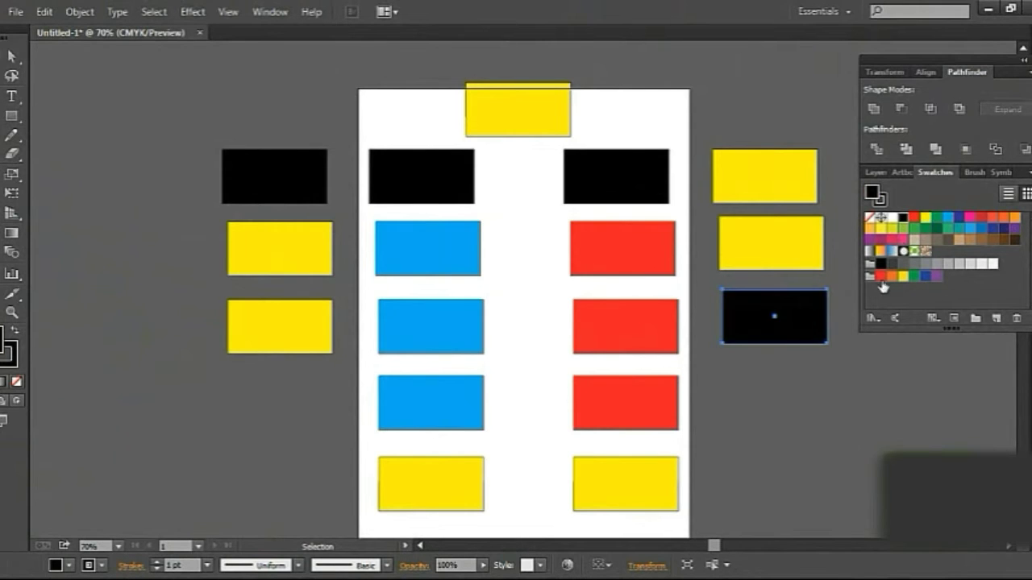
{"action": "left_click", "coordinate": [838, 419]}
Step: Give the lowest blue and two lower red rectangles the leaf pattern; Magic Wand-select all yellows
{"action": "left_click", "coordinate": [463, 420]}
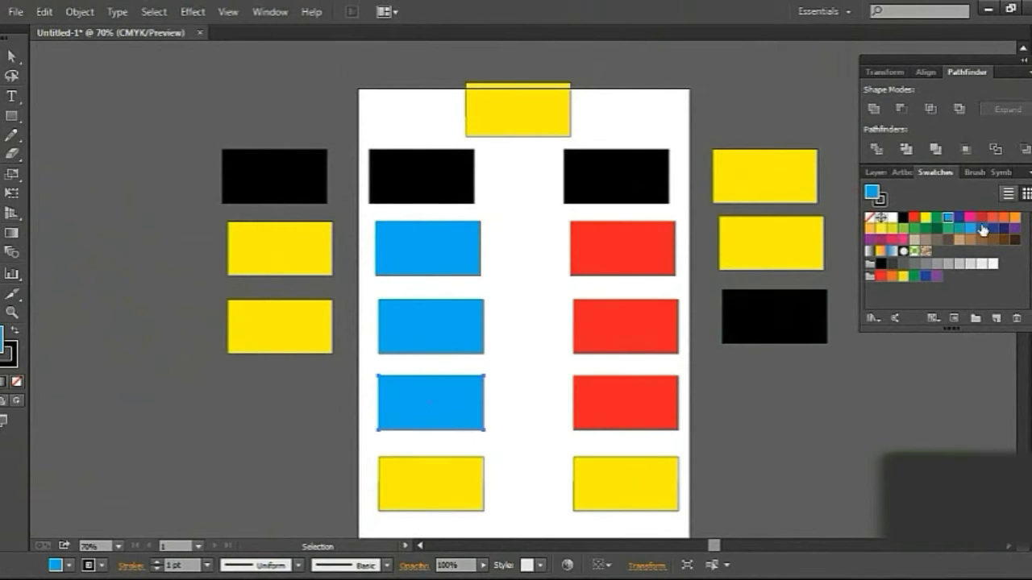
{"action": "left_click", "coordinate": [913, 251]}
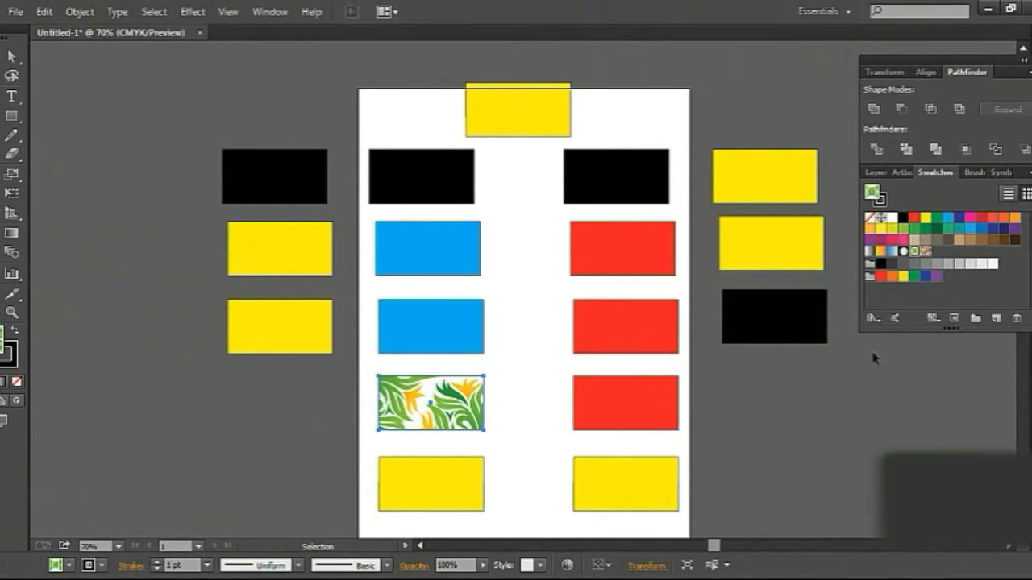
{"action": "left_click_drag", "start_coordinate": [551, 298], "coordinate": [649, 404]}
{"action": "left_click", "coordinate": [914, 251]}
{"action": "left_click", "coordinate": [871, 472]}
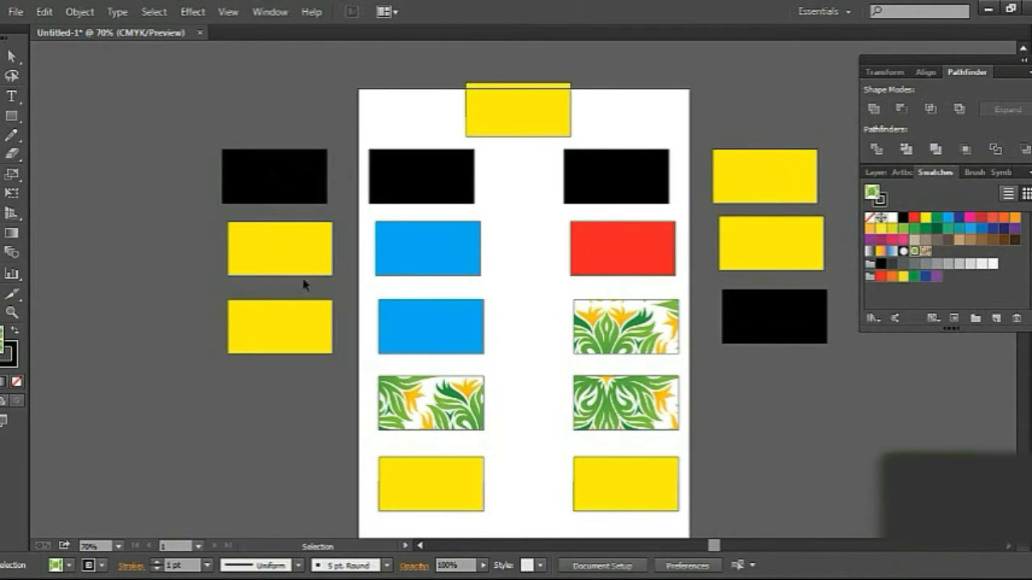
{"action": "key", "text": "y"}
{"action": "left_click", "coordinate": [511, 108]}
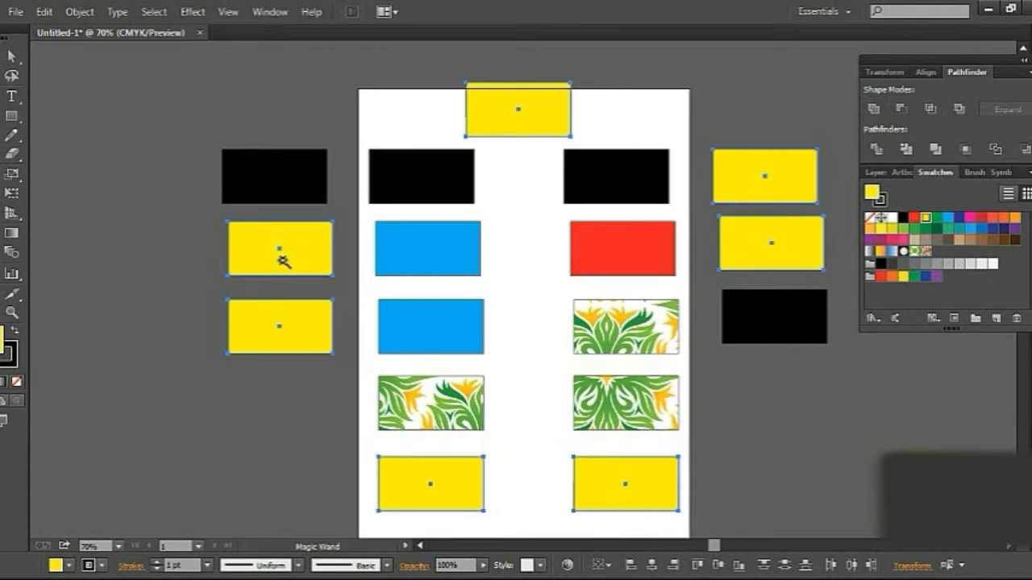
{"action": "left_click", "coordinate": [633, 344]}
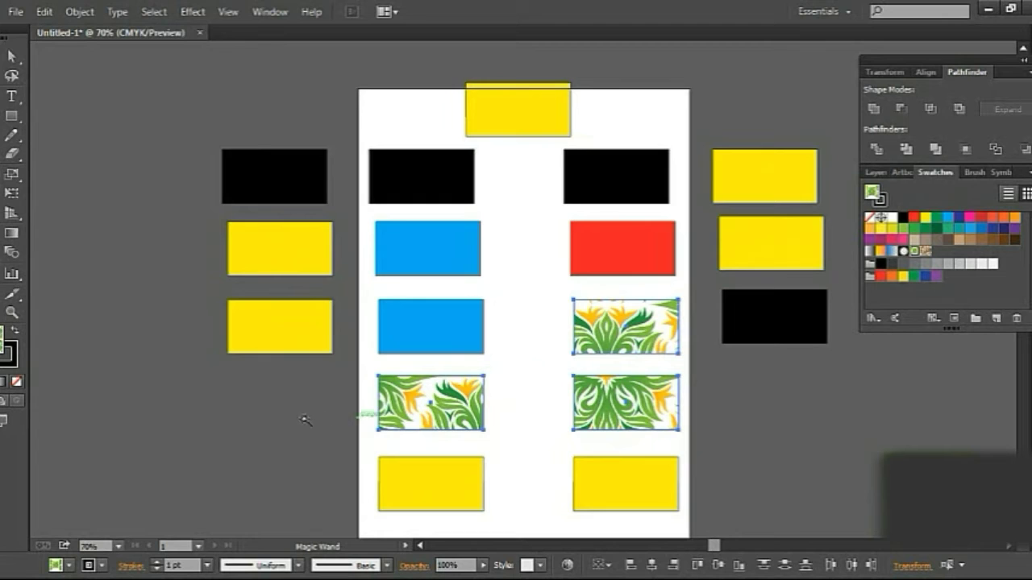
{"action": "left_click", "coordinate": [367, 414]}
{"action": "left_click", "coordinate": [425, 246]}
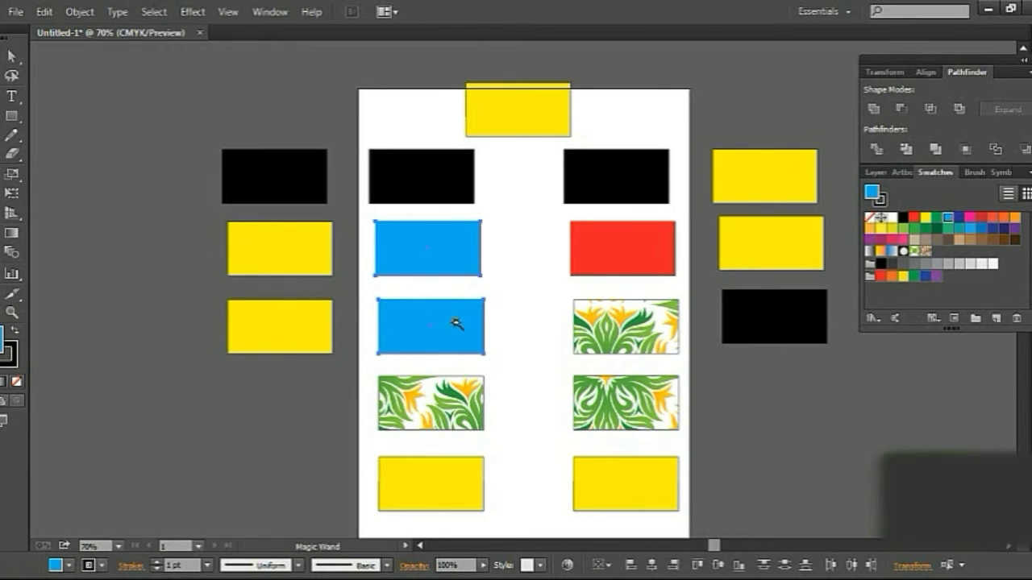
{"action": "left_click", "coordinate": [168, 243]}
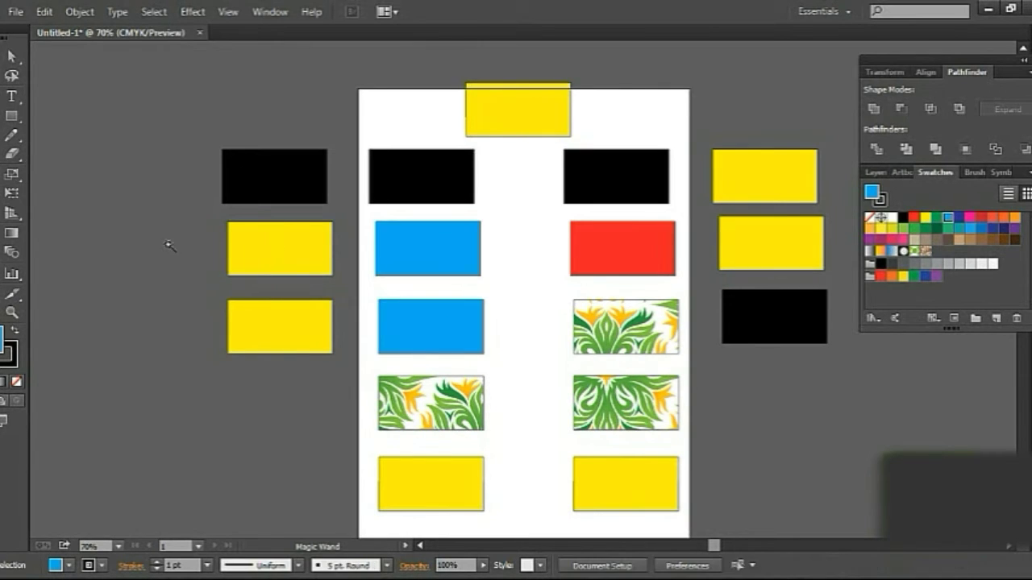
{"action": "left_click", "coordinate": [592, 228]}
{"action": "left_click", "coordinate": [181, 146]}
{"action": "left_click", "coordinate": [313, 188]}
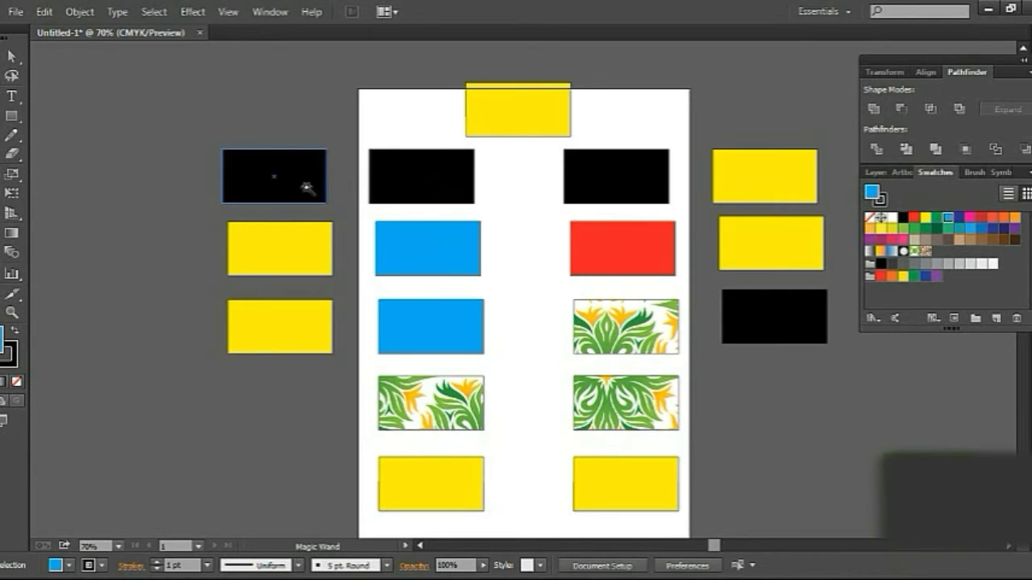
{"action": "left_click", "coordinate": [419, 186]}
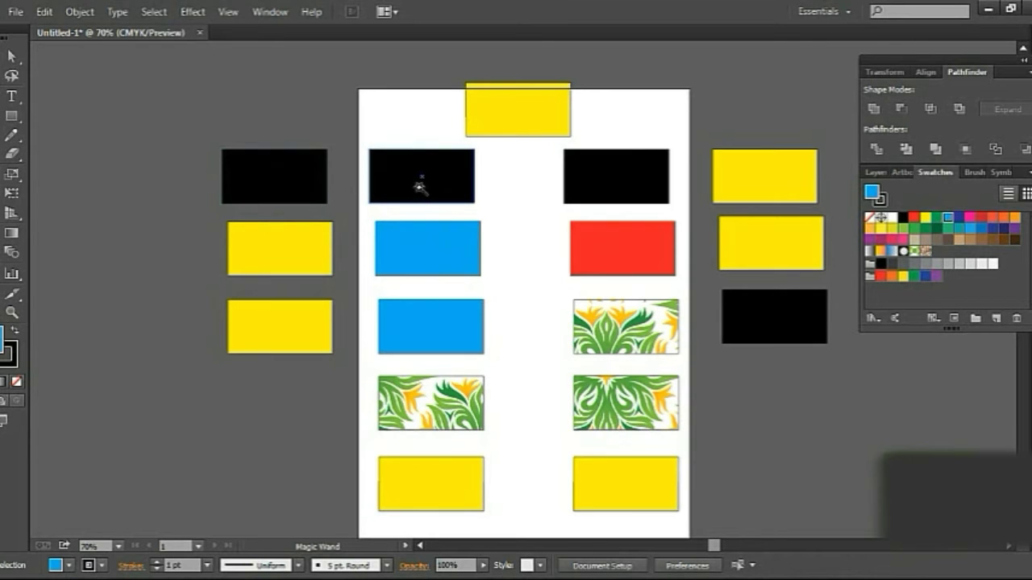
{"action": "left_click", "coordinate": [516, 112]}
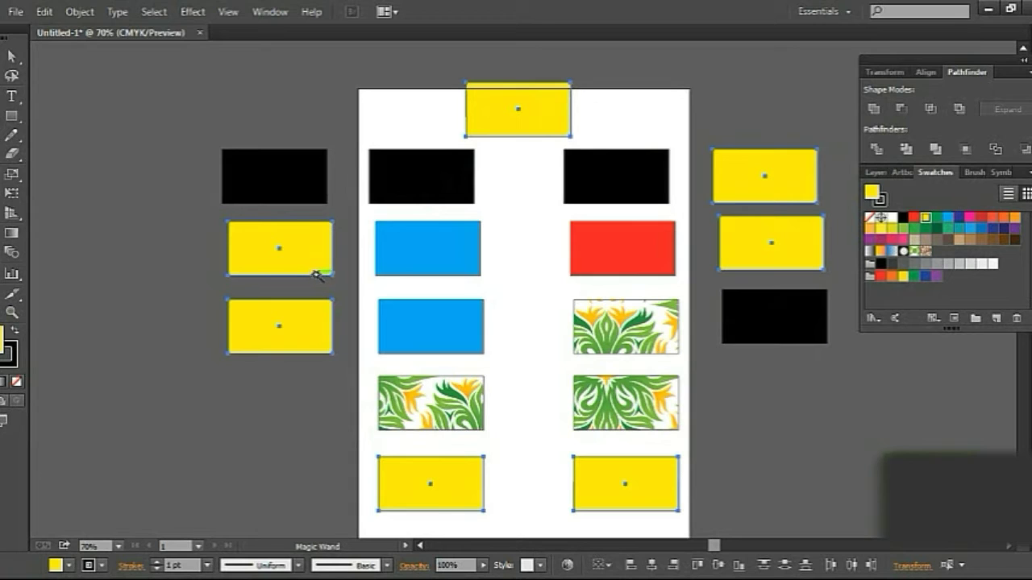
{"action": "key", "text": "v"}
Step: Lasso a winding path through the left black, outer yellow, blue, patterned and bottom yellow rectangles
{"action": "left_click", "coordinate": [138, 158]}
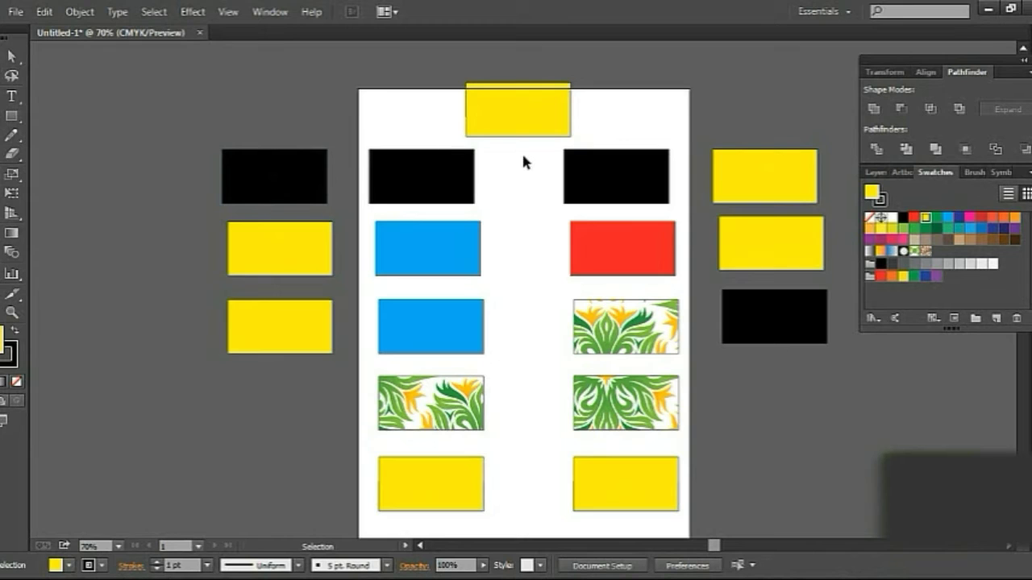
{"action": "left_click", "coordinate": [12, 75]}
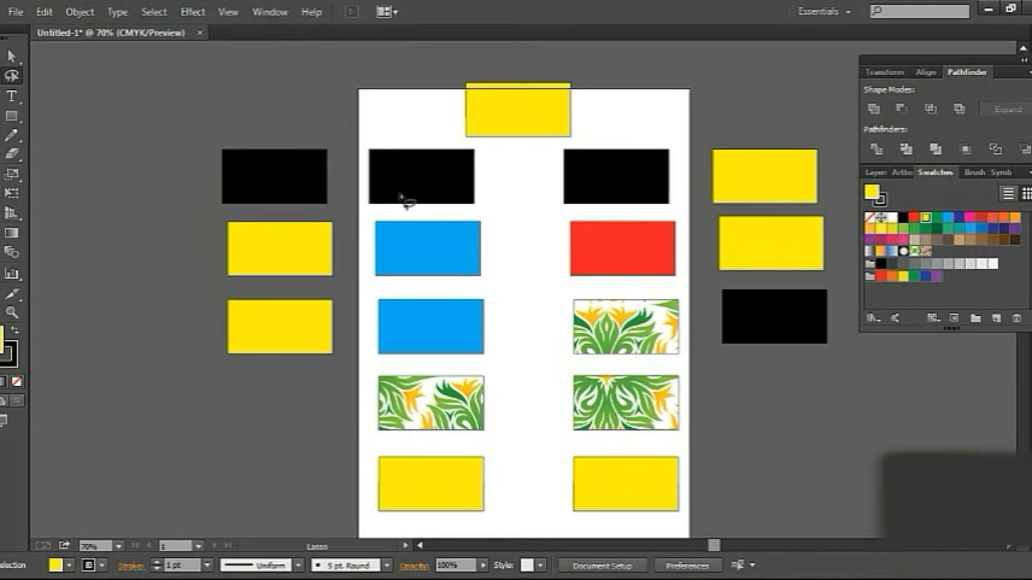
{"action": "mouse_move", "coordinate": [166, 164]}
{"action": "left_mouse_down"}
{"action": "mouse_move", "coordinate": [489, 185]}
{"action": "mouse_move", "coordinate": [513, 236]}
{"action": "mouse_move", "coordinate": [538, 353]}
{"action": "mouse_move", "coordinate": [533, 395]}
{"action": "mouse_move", "coordinate": [455, 415]}
{"action": "mouse_move", "coordinate": [435, 438]}
{"action": "mouse_move", "coordinate": [438, 516]}
{"action": "left_mouse_up"}
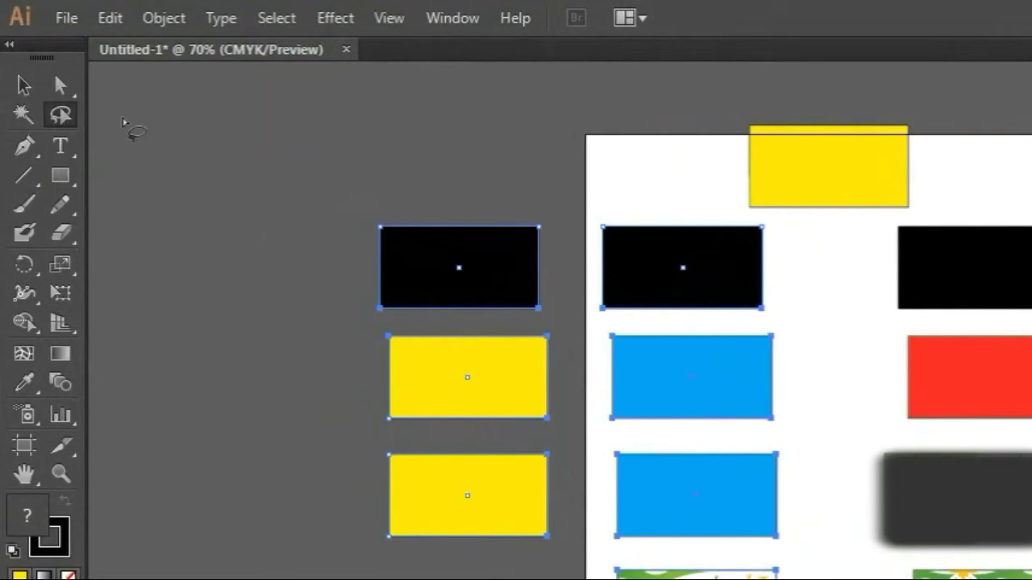
Step: Lasso only the two left black, left patterned and bottom-left inner yellow rectangles
{"action": "left_click", "coordinate": [28, 66]}
{"action": "left_click", "coordinate": [159, 141]}
{"action": "left_click", "coordinate": [60, 116]}
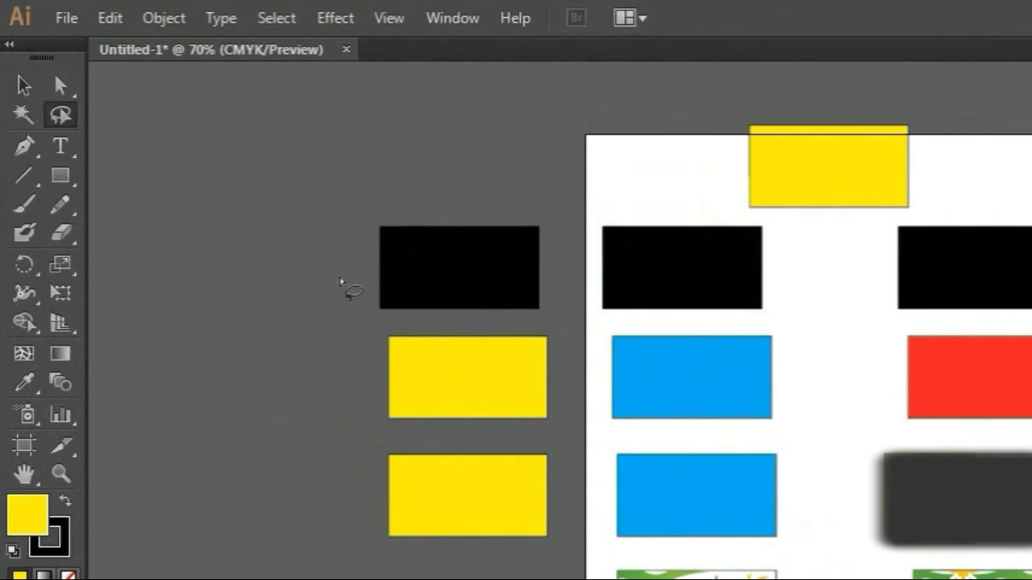
{"action": "mouse_move", "coordinate": [312, 259]}
{"action": "left_mouse_down"}
{"action": "mouse_move", "coordinate": [440, 268]}
{"action": "mouse_move", "coordinate": [610, 258]}
{"action": "mouse_move", "coordinate": [783, 285]}
{"action": "mouse_move", "coordinate": [823, 315]}
{"action": "mouse_move", "coordinate": [851, 458]}
{"action": "mouse_move", "coordinate": [856, 579]}
{"action": "left_mouse_up"}
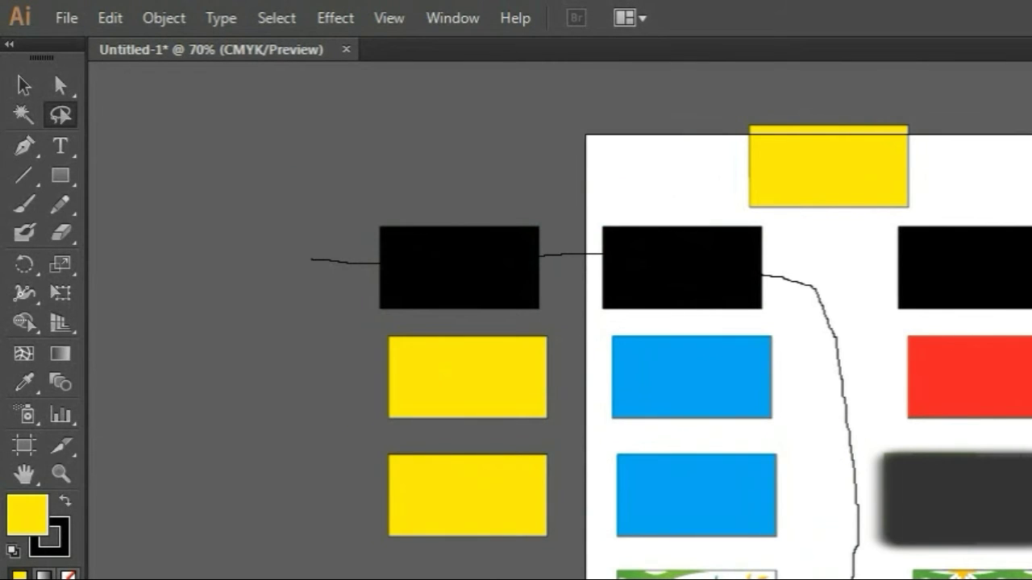
{"action": "mouse_move", "coordinate": [856, 577]}
{"action": "left_mouse_down"}
{"action": "mouse_move", "coordinate": [743, 266]}
{"action": "mouse_move", "coordinate": [311, 261]}
{"action": "left_mouse_up"}
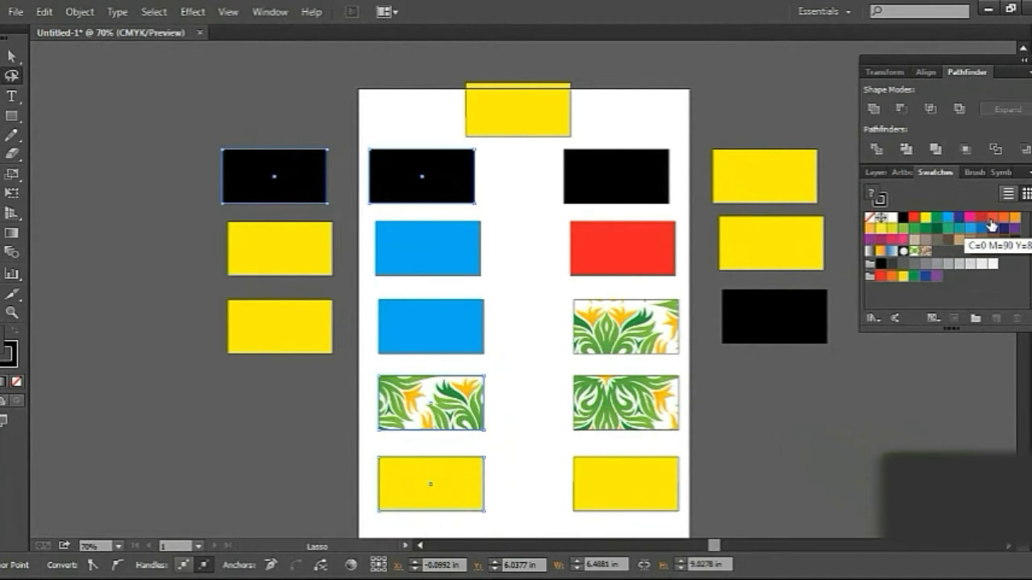
Step: Color the four lassoed rectangles red-orange, then lasso the top-left red, two yellows and middle column
{"action": "left_click", "coordinate": [992, 218]}
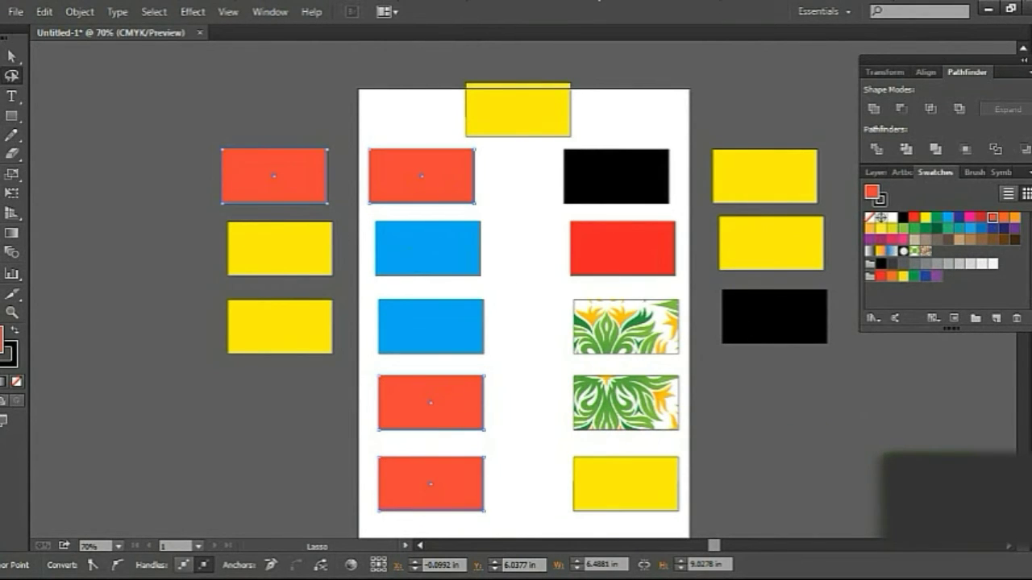
{"action": "left_click", "coordinate": [192, 138]}
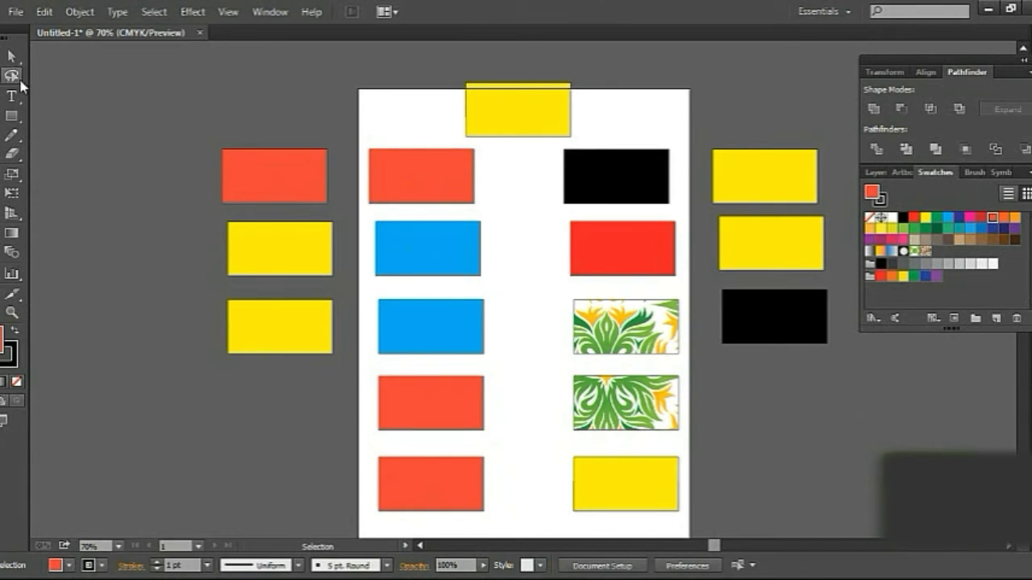
{"action": "left_click_drag", "start_coordinate": [134, 160], "coordinate": [526, 325]}
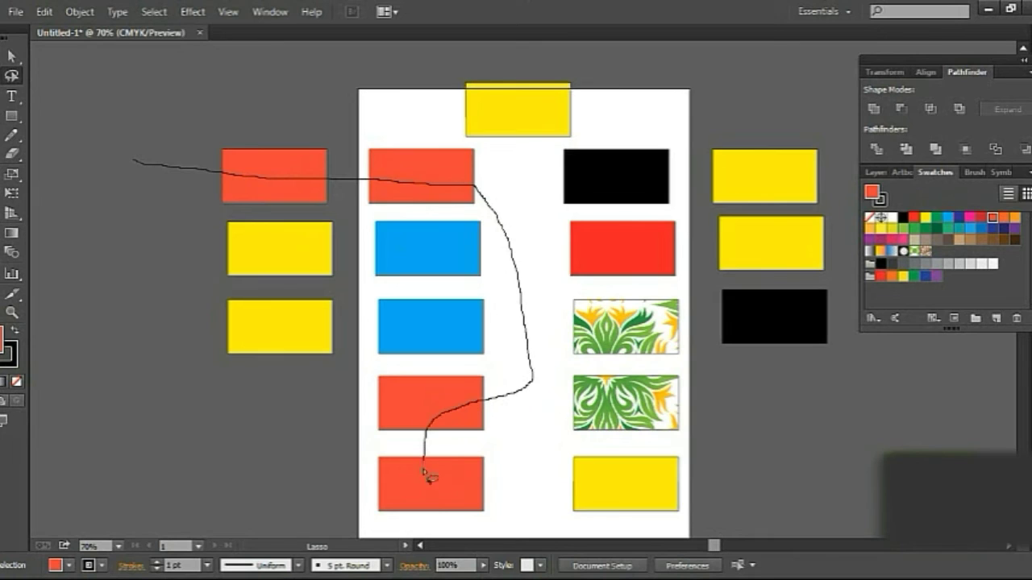
{"action": "left_click_drag", "start_coordinate": [526, 325], "coordinate": [418, 484]}
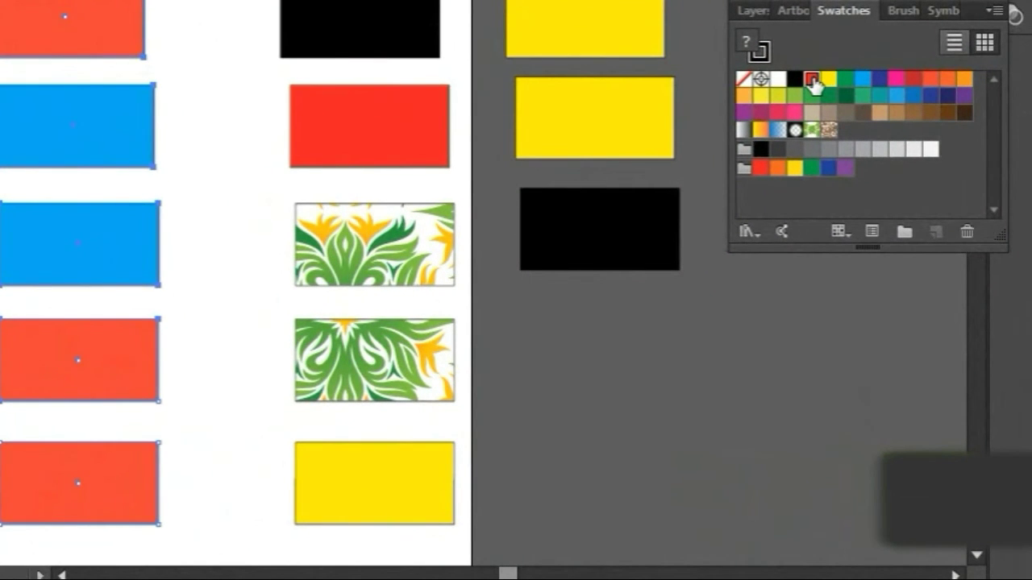
{"action": "left_click", "coordinate": [812, 79]}
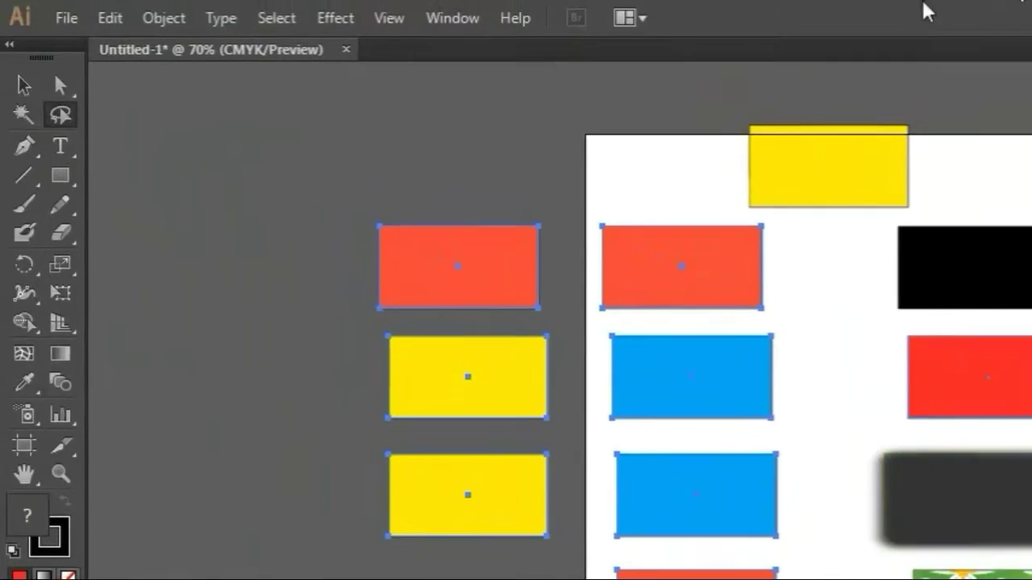
Step: Lasso the top-left red, black, both blue, right red and upper patterned rectangles
{"action": "left_click", "coordinate": [414, 193]}
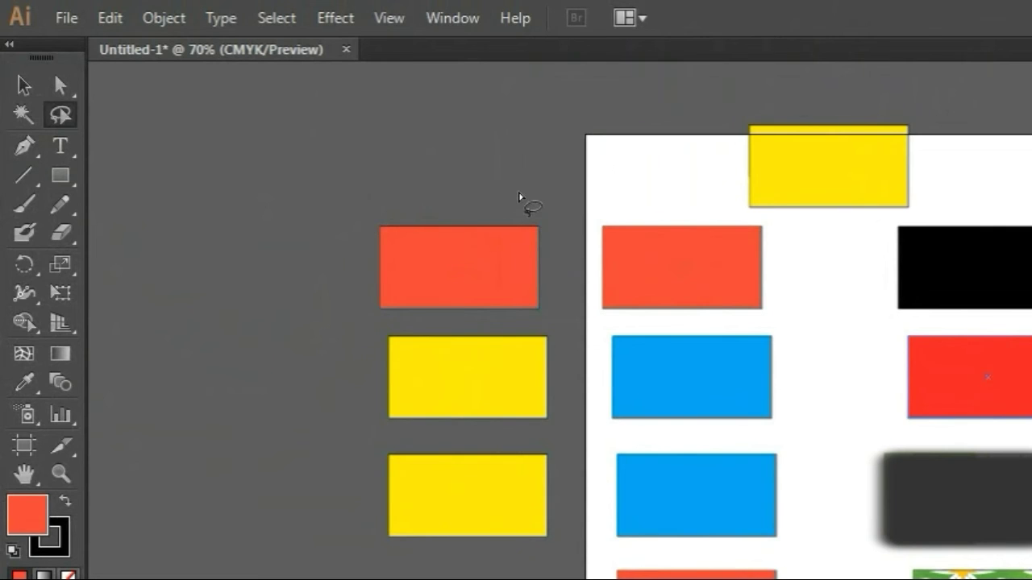
{"action": "key", "text": "a"}
{"action": "left_click", "coordinate": [60, 115]}
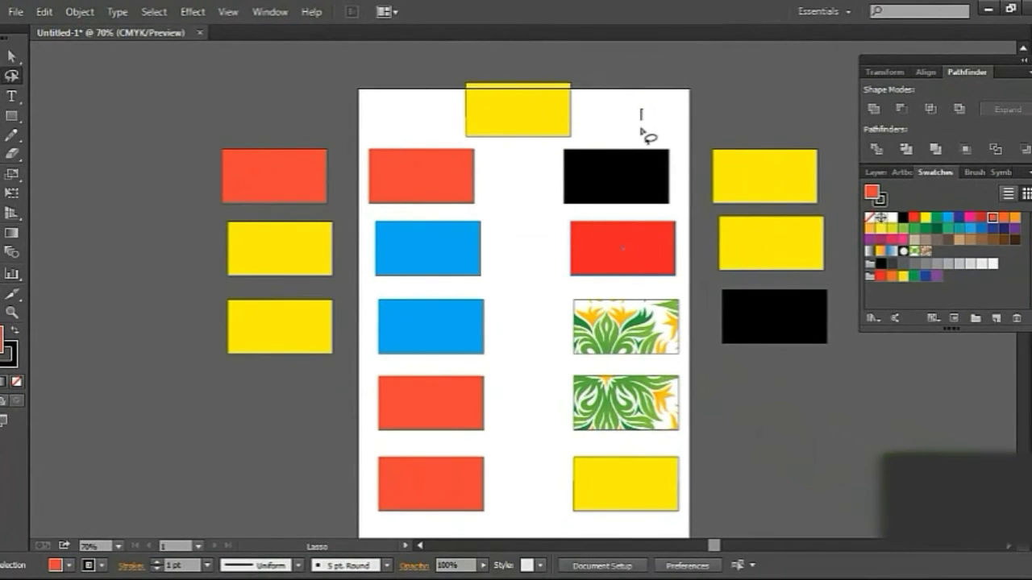
{"action": "mouse_move", "coordinate": [641, 127]}
{"action": "left_mouse_down"}
{"action": "mouse_move", "coordinate": [664, 299]}
{"action": "mouse_move", "coordinate": [648, 337]}
{"action": "mouse_move", "coordinate": [557, 347]}
{"action": "mouse_move", "coordinate": [438, 346]}
{"action": "mouse_move", "coordinate": [419, 335]}
{"action": "mouse_move", "coordinate": [393, 209]}
{"action": "mouse_move", "coordinate": [403, 250]}
{"action": "mouse_move", "coordinate": [374, 240]}
{"action": "mouse_move", "coordinate": [311, 143]}
{"action": "mouse_move", "coordinate": [290, 165]}
{"action": "mouse_move", "coordinate": [399, 236]}
{"action": "mouse_move", "coordinate": [431, 290]}
{"action": "mouse_move", "coordinate": [436, 348]}
{"action": "mouse_move", "coordinate": [639, 342]}
{"action": "mouse_move", "coordinate": [657, 295]}
{"action": "mouse_move", "coordinate": [648, 117]}
{"action": "left_mouse_up"}
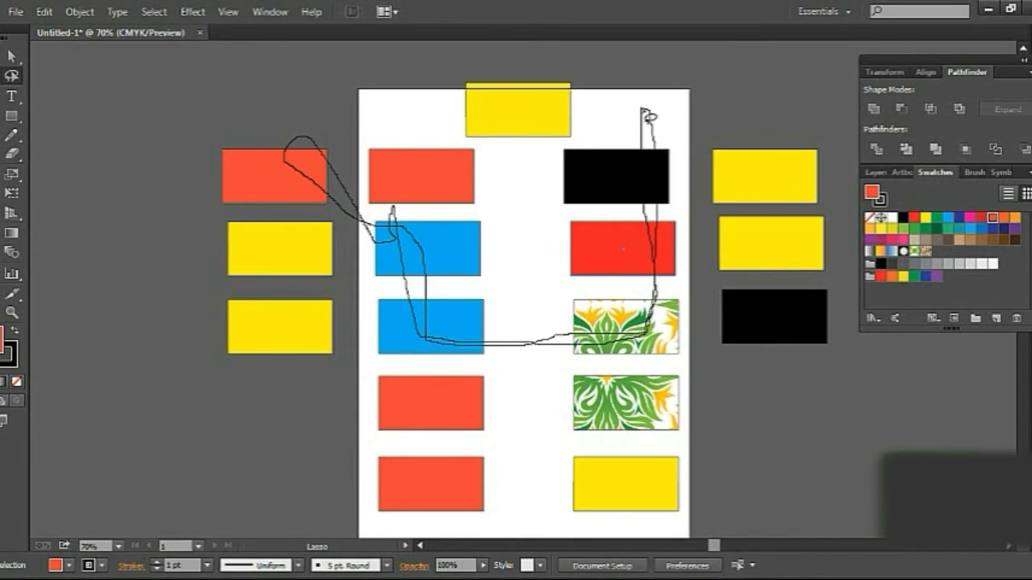
{"action": "left_click_drag", "start_coordinate": [647, 115], "coordinate": [648, 112]}
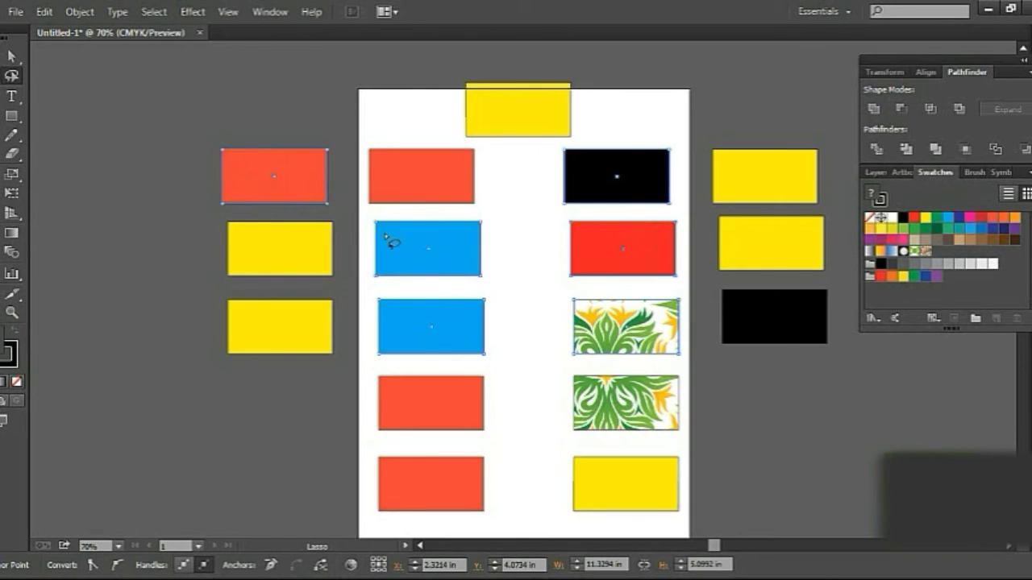
Step: Undo a trial black fill, then lasso the top yellow, black, blue and left yellow rectangles
{"action": "left_click", "coordinate": [903, 218]}
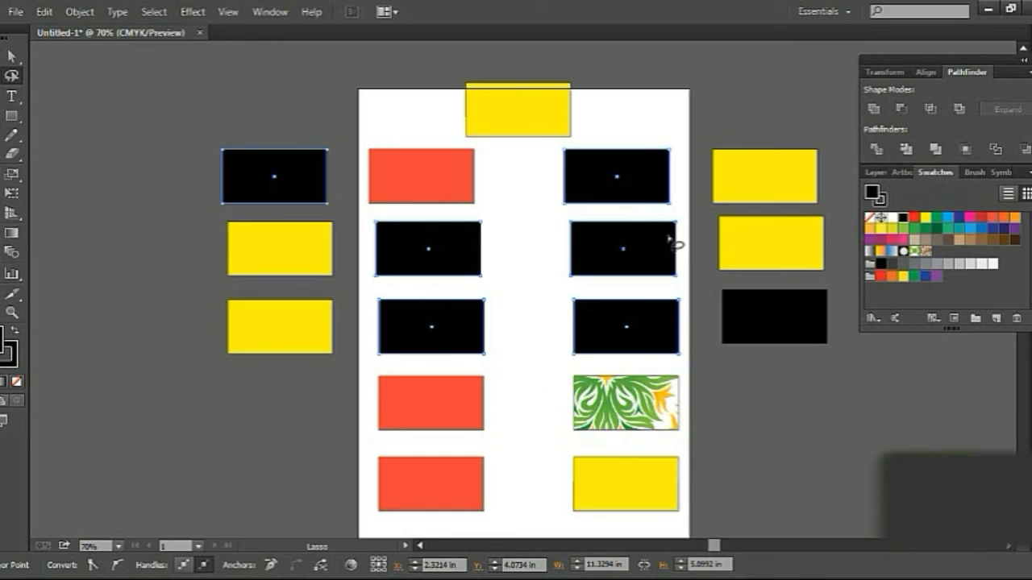
{"action": "key", "text": "ctrl+z"}
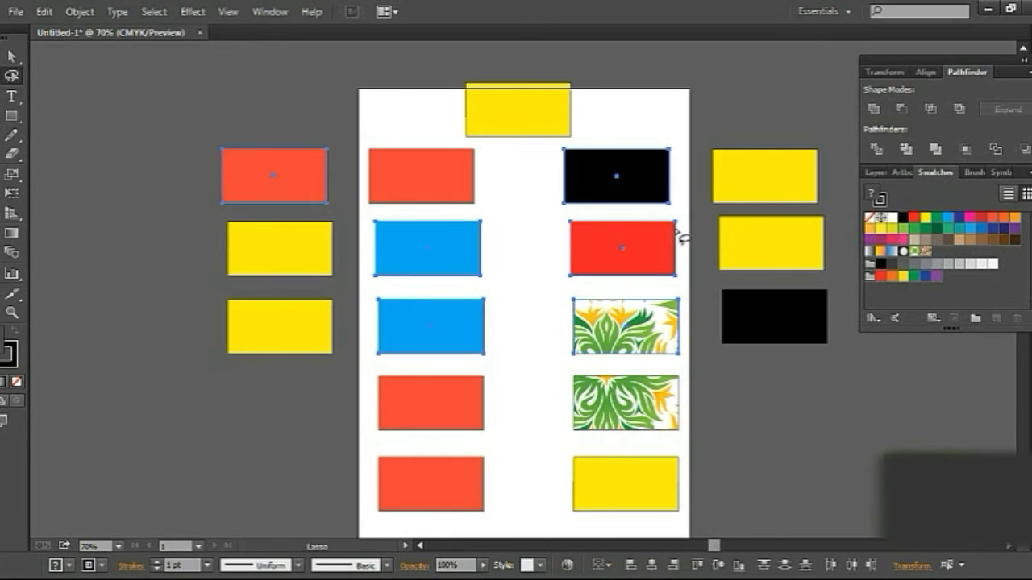
{"action": "left_click", "coordinate": [567, 77]}
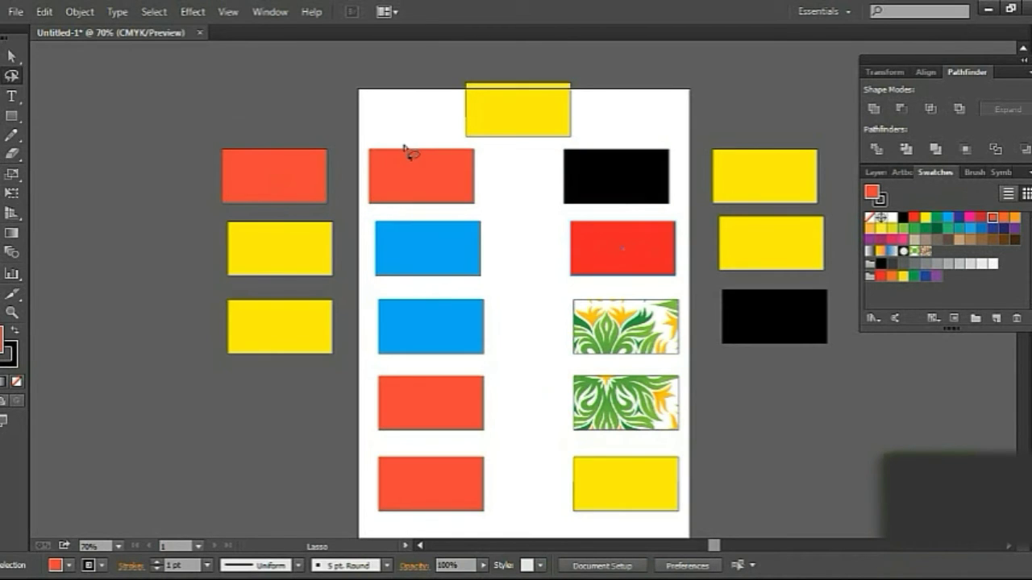
{"action": "mouse_move", "coordinate": [640, 68]}
{"action": "left_mouse_down"}
{"action": "mouse_move", "coordinate": [645, 258]}
{"action": "mouse_move", "coordinate": [587, 261]}
{"action": "mouse_move", "coordinate": [532, 323]}
{"action": "mouse_move", "coordinate": [541, 425]}
{"action": "mouse_move", "coordinate": [502, 411]}
{"action": "mouse_move", "coordinate": [438, 426]}
{"action": "mouse_move", "coordinate": [428, 493]}
{"action": "mouse_move", "coordinate": [318, 484]}
{"action": "mouse_move", "coordinate": [231, 403]}
{"action": "mouse_move", "coordinate": [246, 335]}
{"action": "left_mouse_up"}
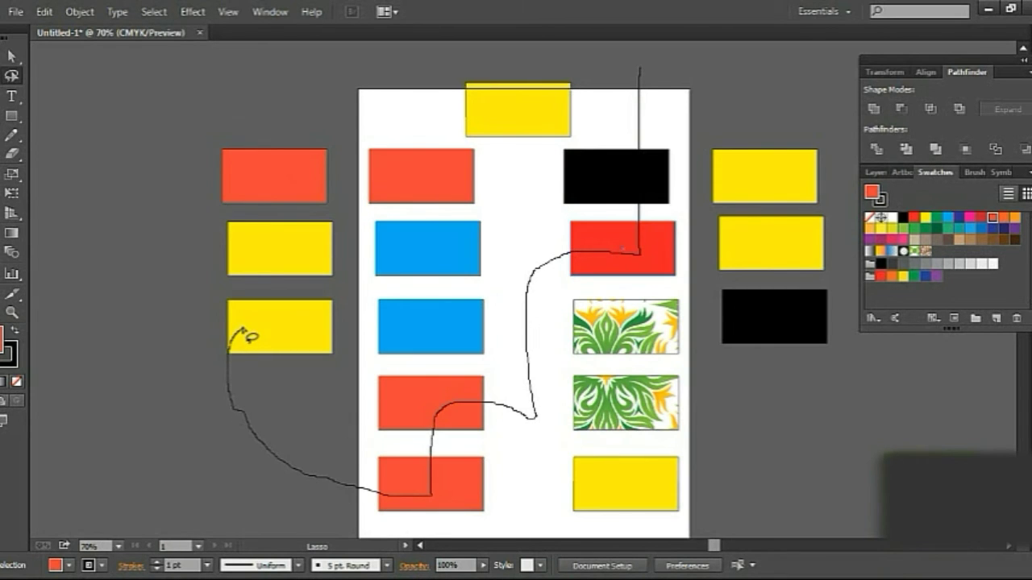
{"action": "left_click_drag", "start_coordinate": [244, 332], "coordinate": [242, 329]}
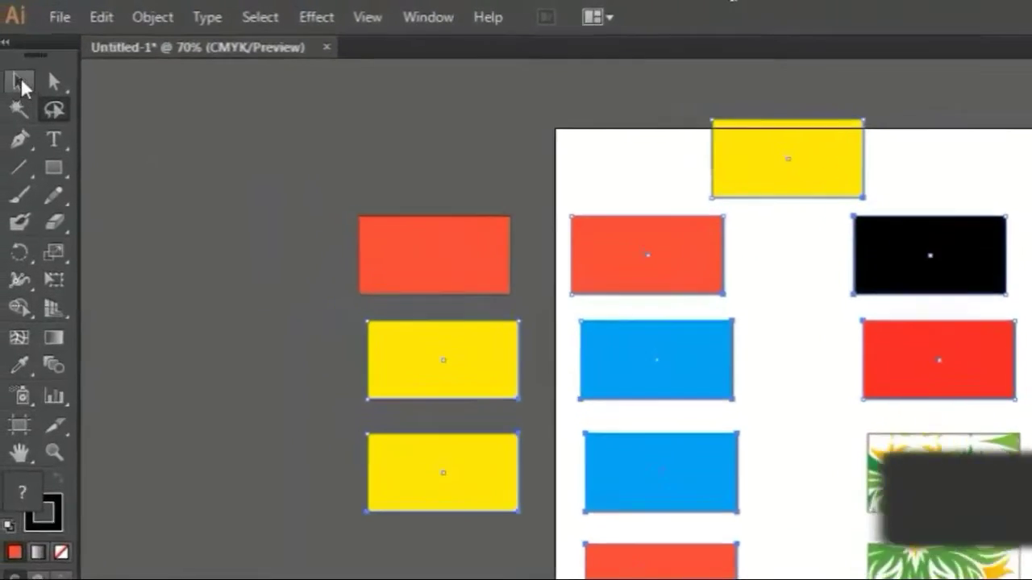
Step: Use the Magic Wand to select all orange-red rectangles at once, then deselect them
{"action": "left_click", "coordinate": [11, 56]}
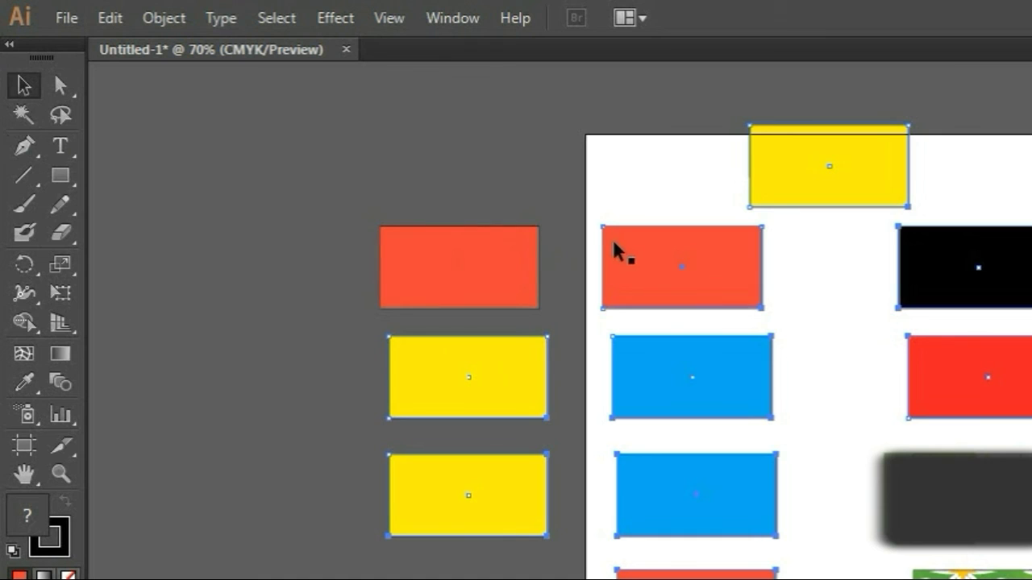
{"action": "left_click", "coordinate": [25, 121]}
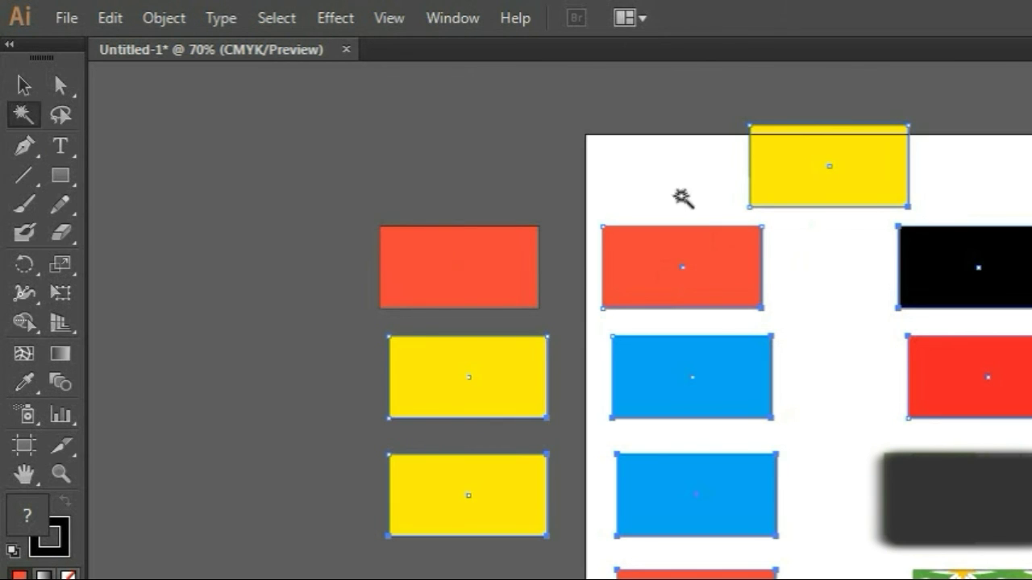
{"action": "left_click", "coordinate": [345, 147]}
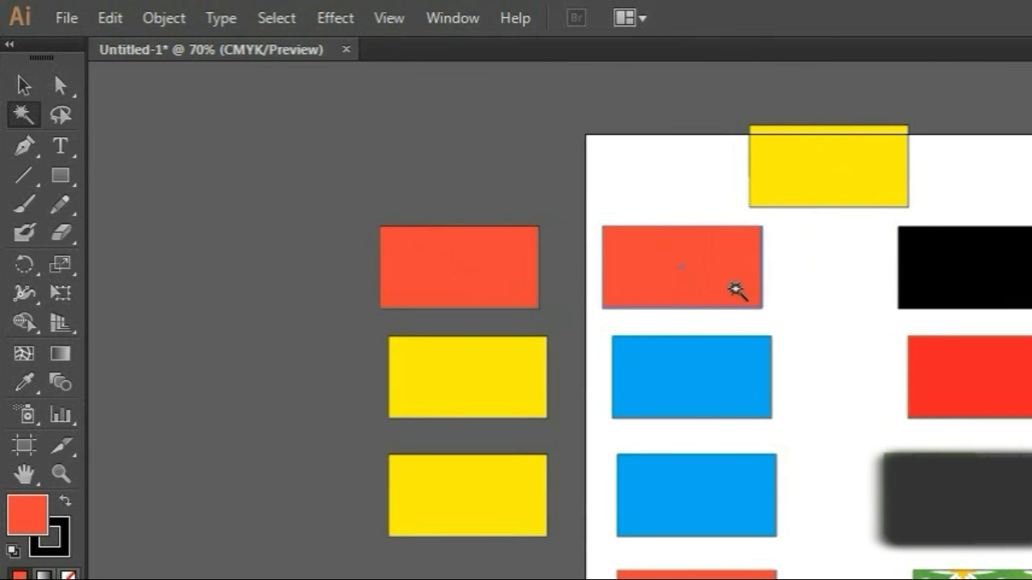
{"action": "left_click", "coordinate": [736, 287]}
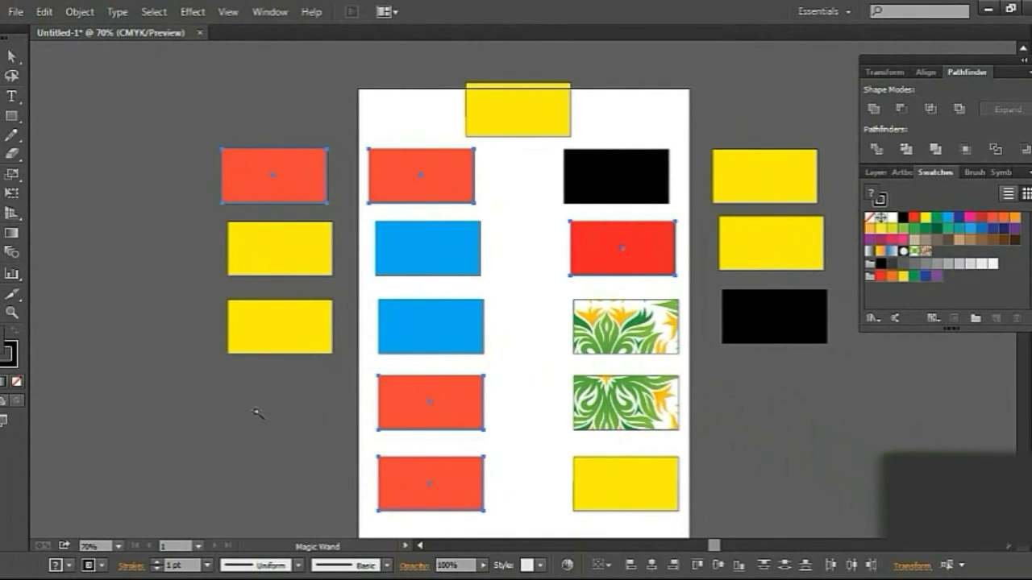
{"action": "left_click", "coordinate": [258, 407]}
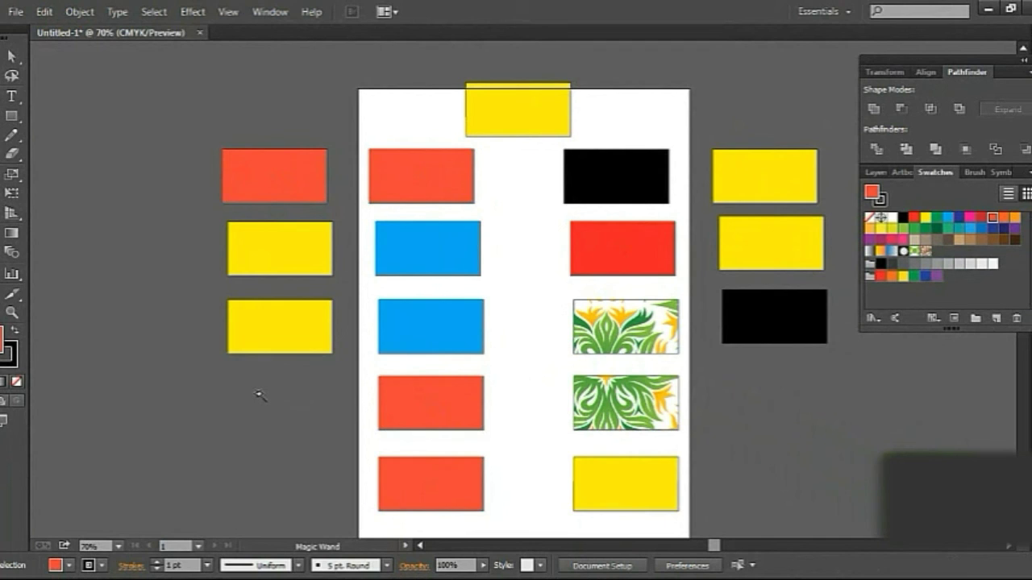
{"action": "left_click", "coordinate": [23, 76]}
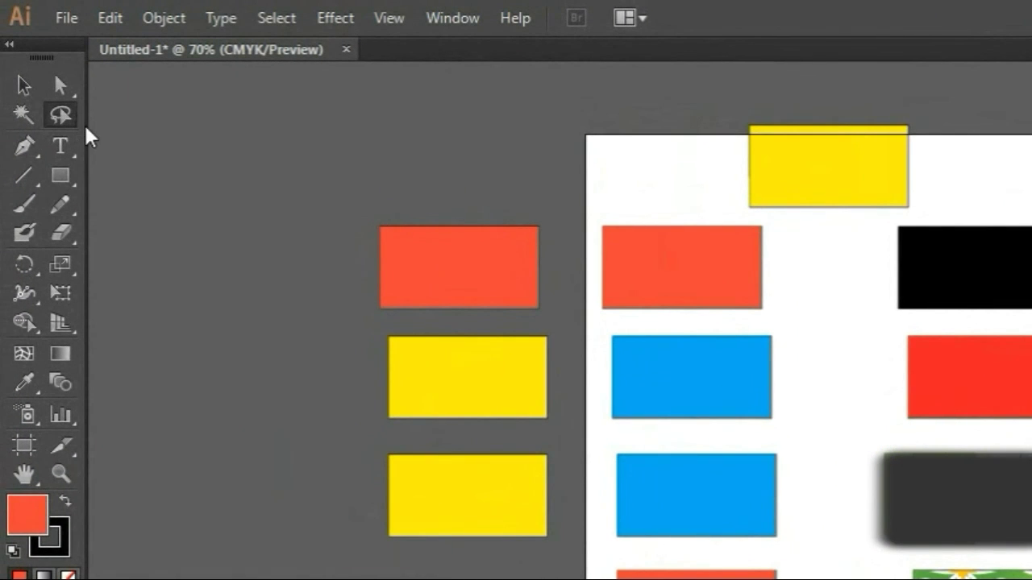
Step: Lasso the left red, yellow and blue rectangles into one selection
{"action": "left_click", "coordinate": [62, 115]}
{"action": "mouse_move", "coordinate": [335, 132]}
{"action": "left_mouse_down"}
{"action": "mouse_move", "coordinate": [337, 416]}
{"action": "mouse_move", "coordinate": [384, 426]}
{"action": "mouse_move", "coordinate": [473, 403]}
{"action": "mouse_move", "coordinate": [732, 396]}
{"action": "mouse_move", "coordinate": [730, 504]}
{"action": "mouse_move", "coordinate": [750, 538]}
{"action": "mouse_move", "coordinate": [883, 464]}
{"action": "left_mouse_up"}
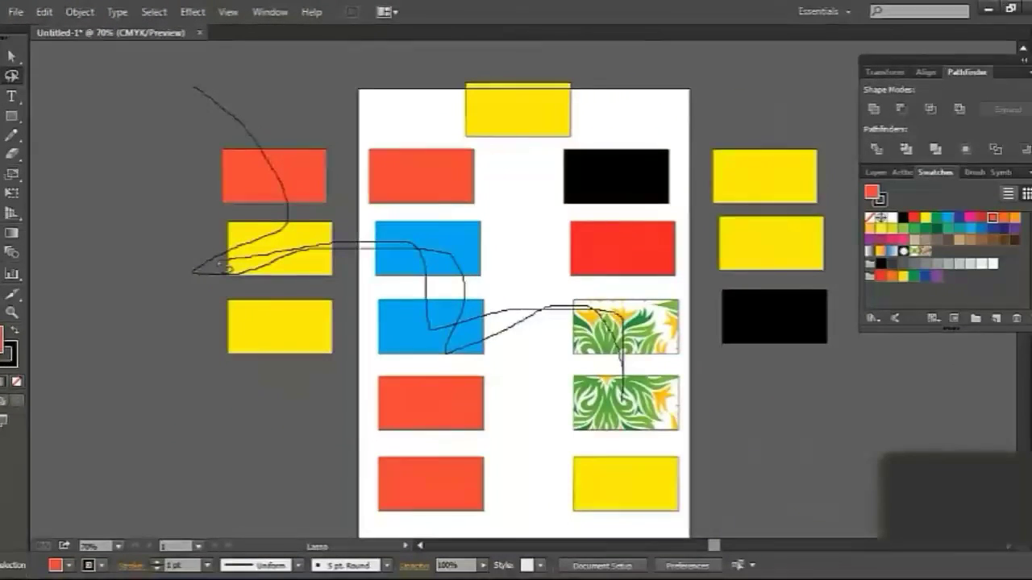
{"action": "mouse_move", "coordinate": [223, 265]}
{"action": "left_mouse_down"}
{"action": "mouse_move", "coordinate": [286, 222]}
{"action": "mouse_move", "coordinate": [284, 131]}
{"action": "mouse_move", "coordinate": [198, 70]}
{"action": "mouse_move", "coordinate": [161, 84]}
{"action": "mouse_move", "coordinate": [203, 119]}
{"action": "left_mouse_up"}
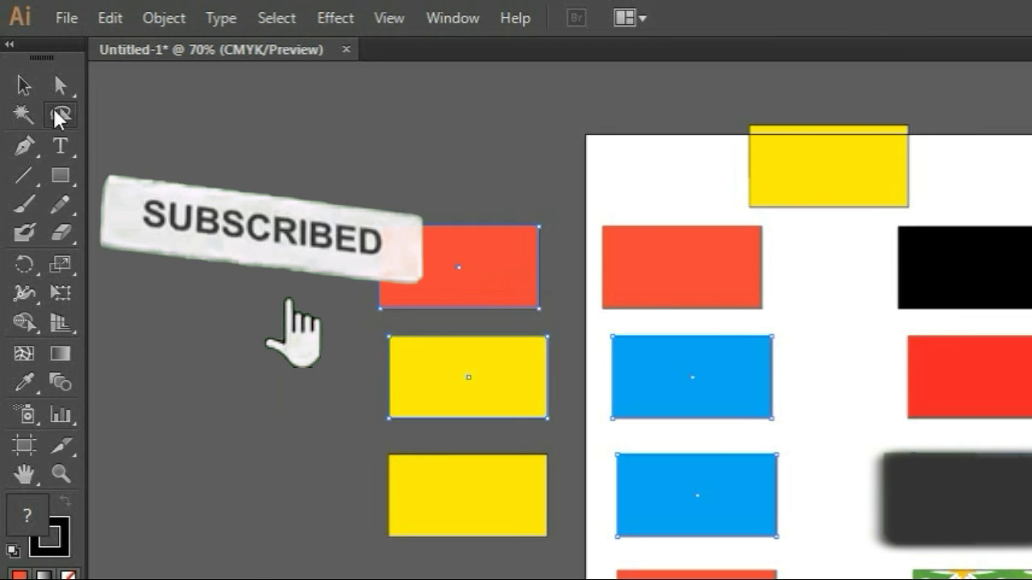
Step: Narrow the selection to only the upper blue rectangle with the Selection tool
{"action": "left_click", "coordinate": [27, 84]}
{"action": "left_click", "coordinate": [667, 413]}
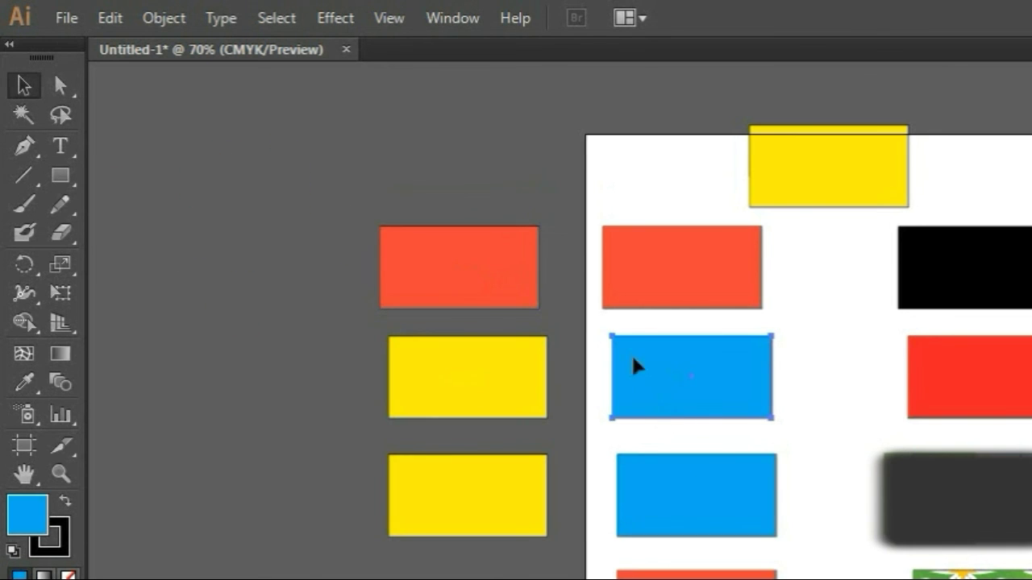
{"action": "left_click", "coordinate": [474, 300], "text": "shift"}
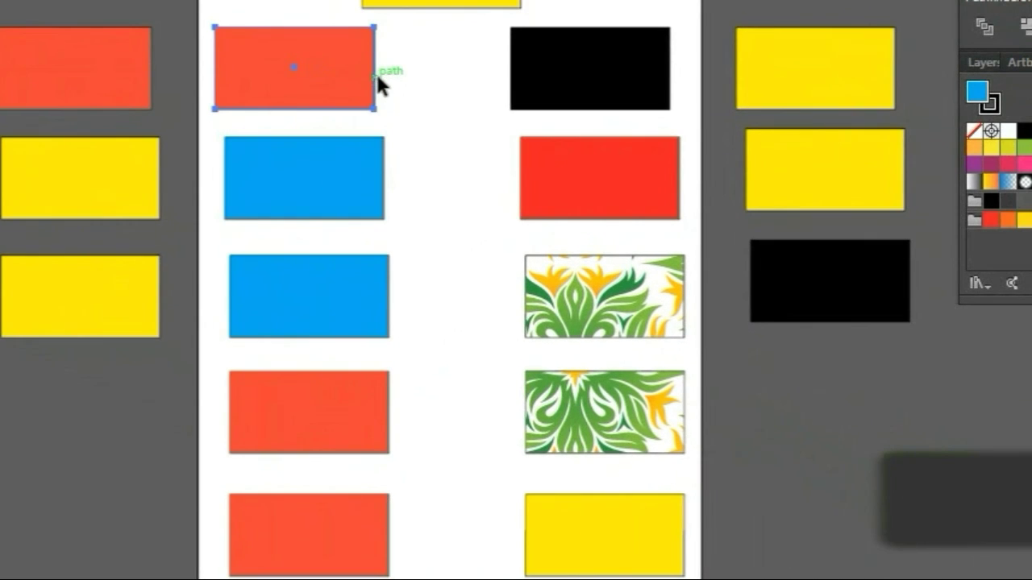
Step: Select the right red, upper and lower blue, and two left yellow rectangles in turn
{"action": "left_click", "coordinate": [372, 82]}
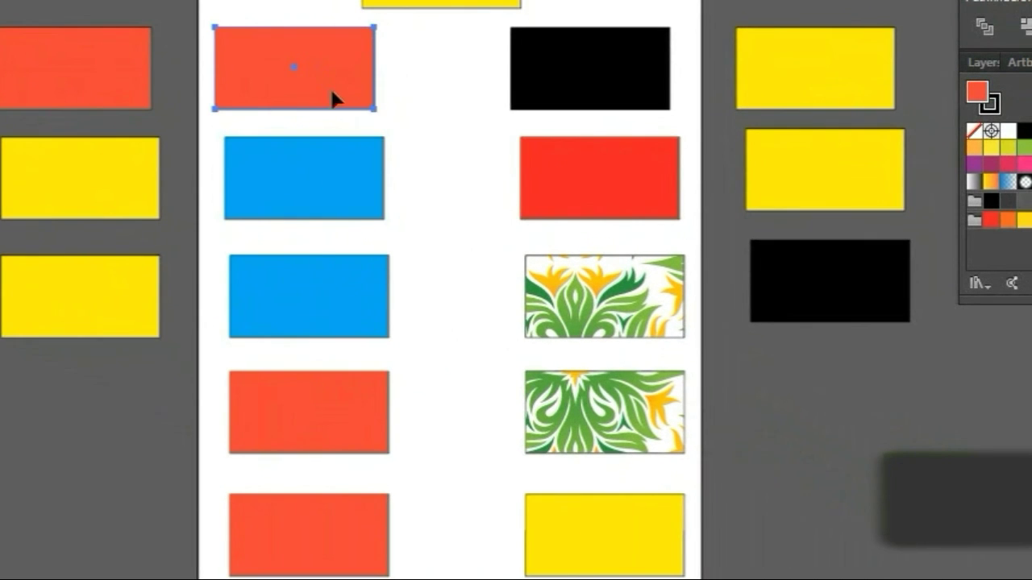
{"action": "left_click", "coordinate": [595, 197]}
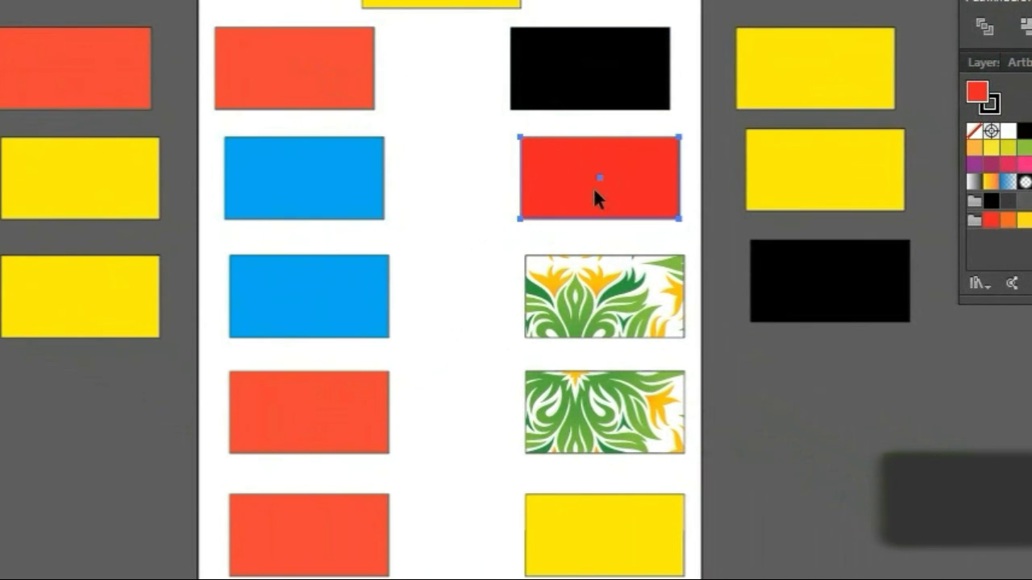
{"action": "left_click", "coordinate": [295, 197]}
{"action": "left_click", "coordinate": [313, 334]}
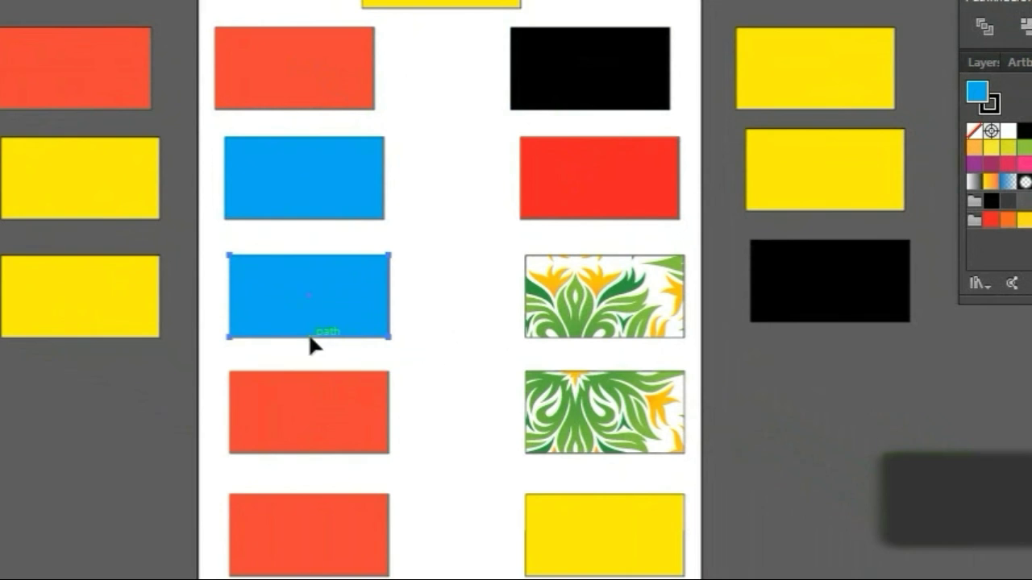
{"action": "left_click", "coordinate": [38, 302]}
{"action": "left_click", "coordinate": [71, 185]}
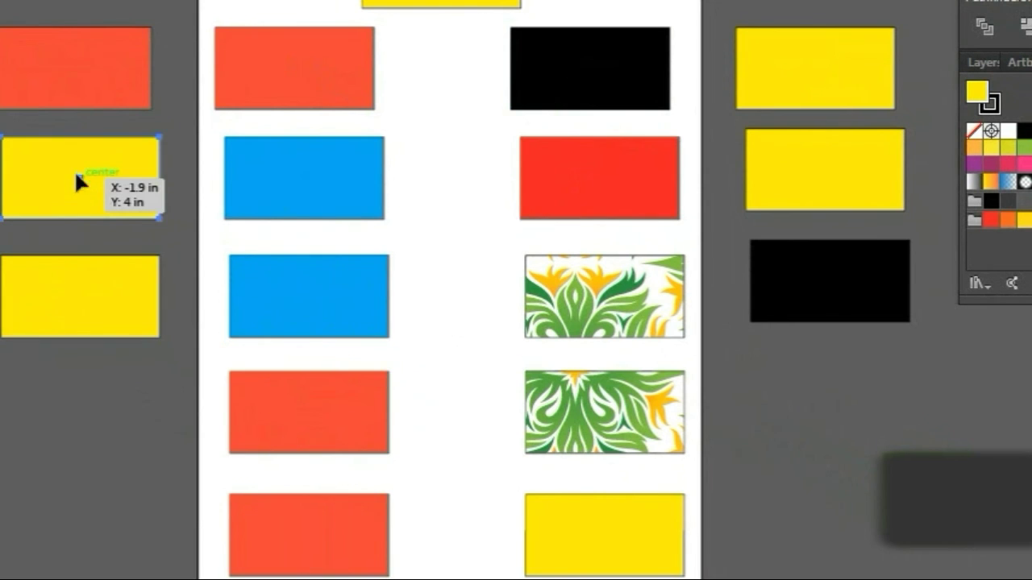
Step: Select the top-left red rectangle, Shift-adding then removing the top-centre red one
{"action": "left_click", "coordinate": [73, 89]}
{"action": "left_click", "coordinate": [267, 100], "text": "shift"}
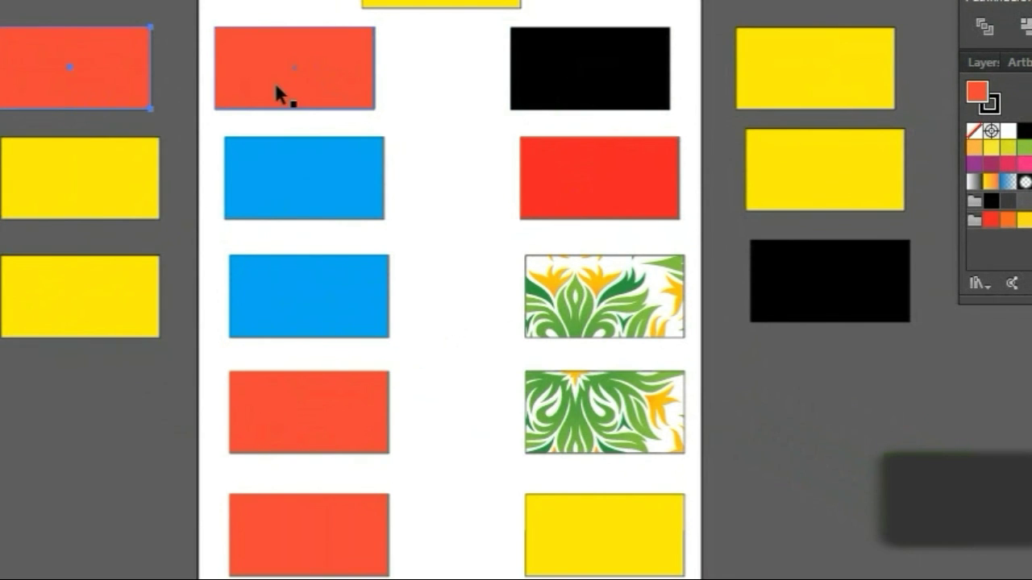
{"action": "left_click", "coordinate": [277, 83], "text": "shift"}
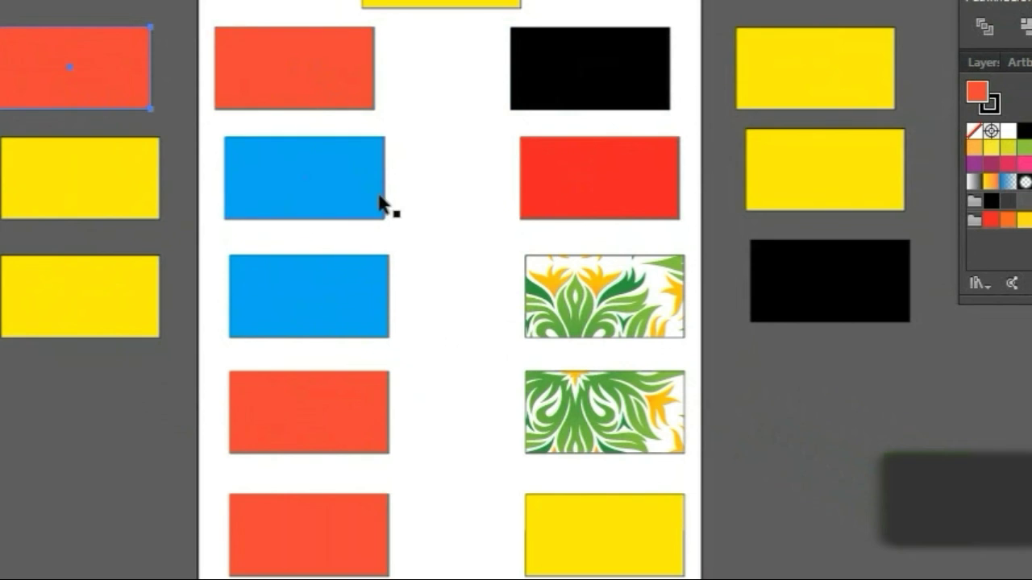